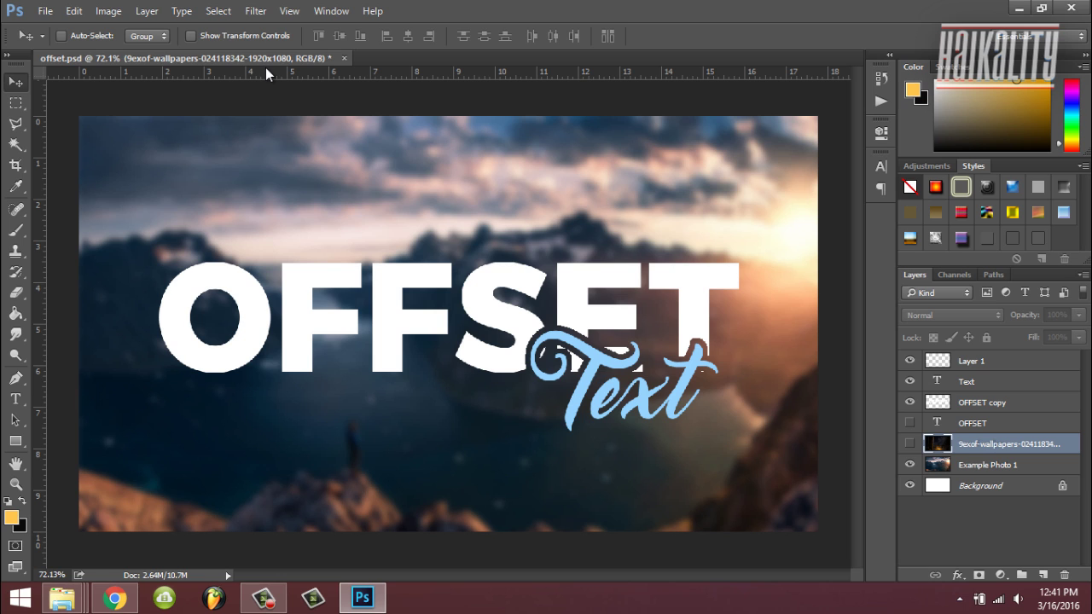
# Step: Create a new white 1280×720, 72 ppi document from the YT Thumb preset
pyautogui.click(39, 16)
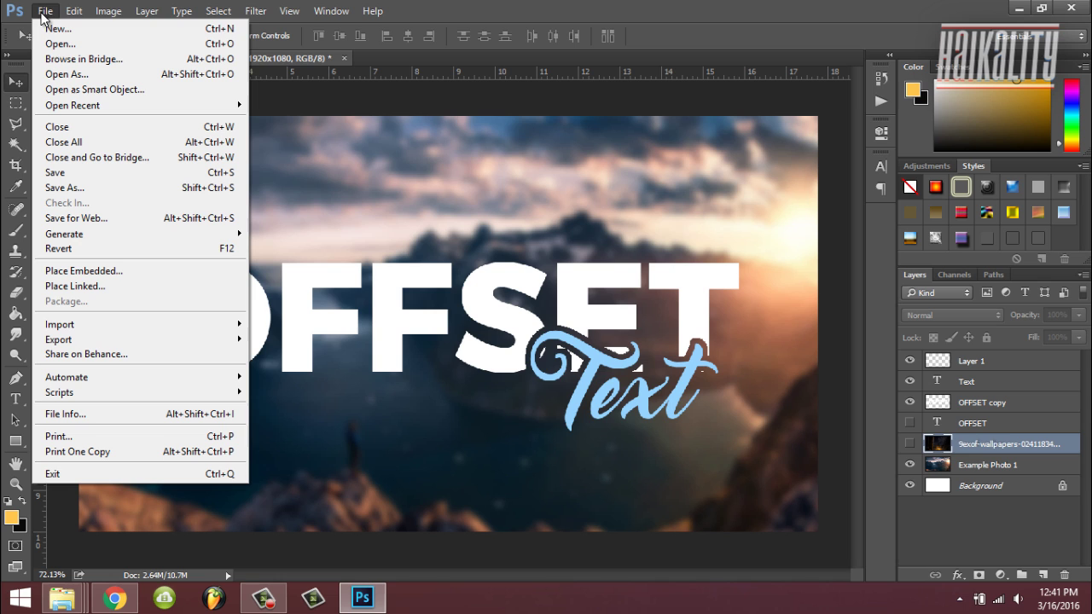
pyautogui.click(51, 28)
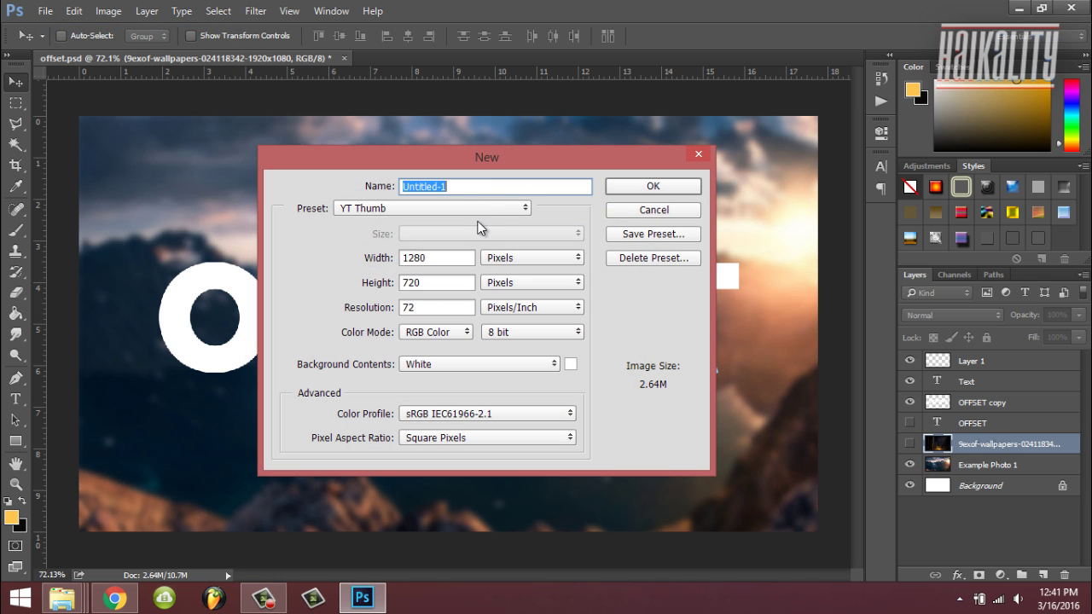
pyautogui.click(397, 210)
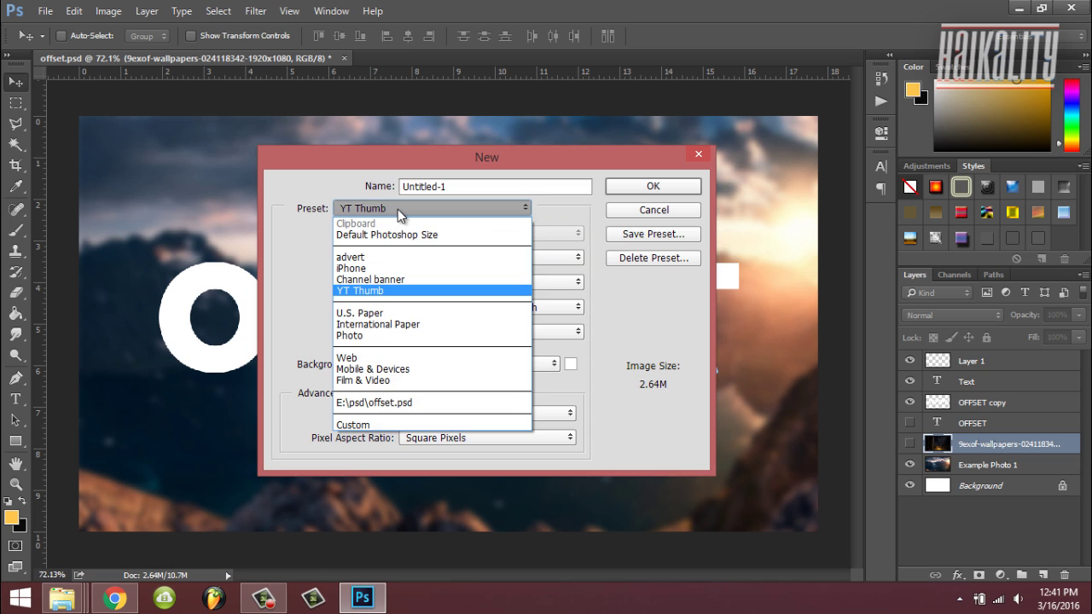
pyautogui.click(398, 209)
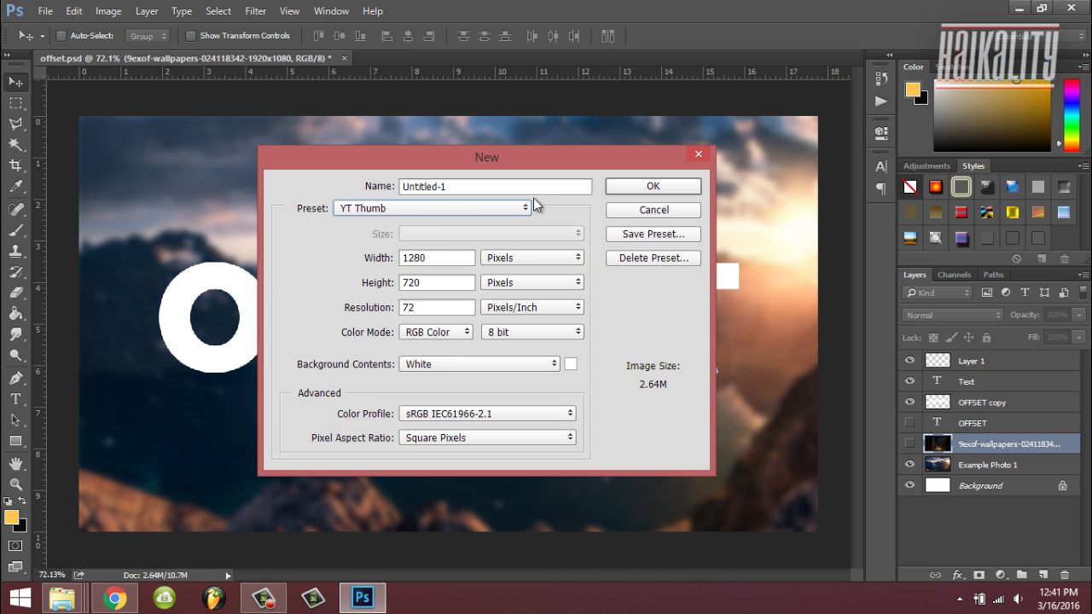
pyautogui.click(644, 188)
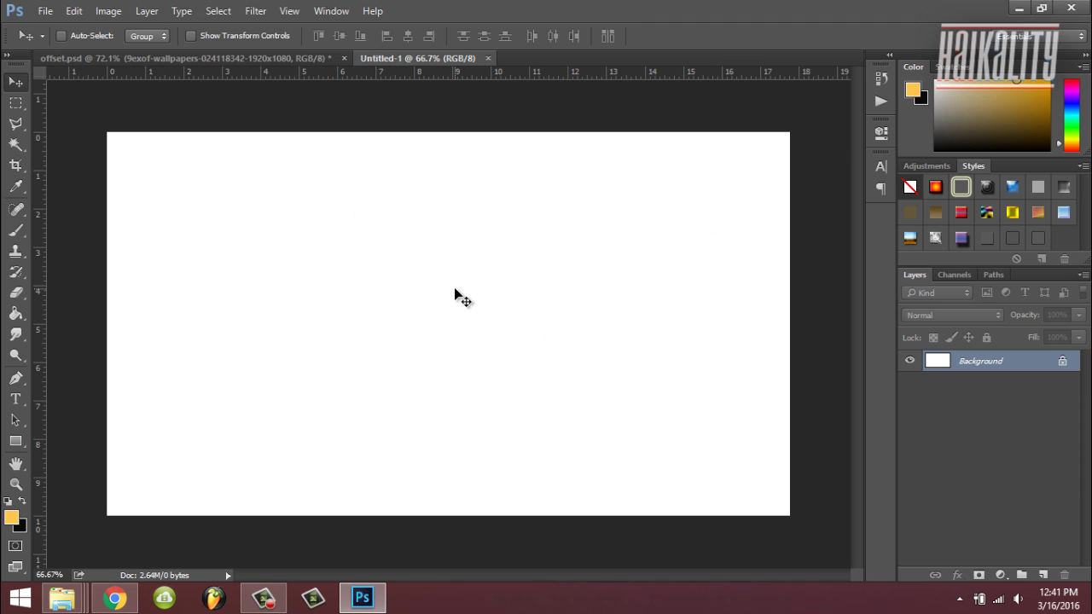
# Step: Type OFFSET on the canvas in Montserrat Extra Bold at 273.37 pt
pyautogui.click(16, 398)
pyautogui.click(161, 323)
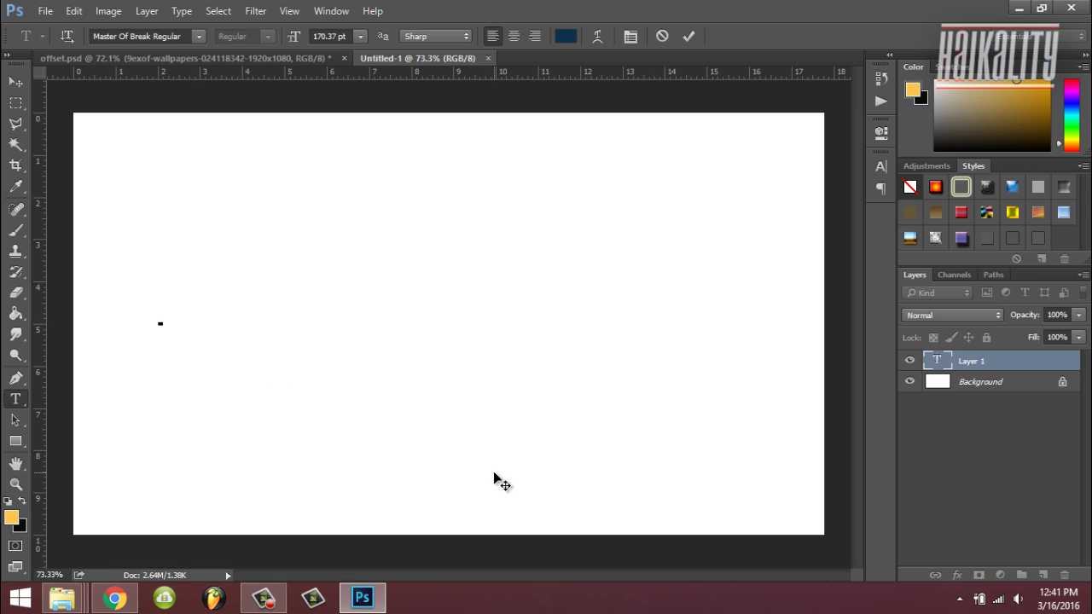
pyautogui.write('OF')
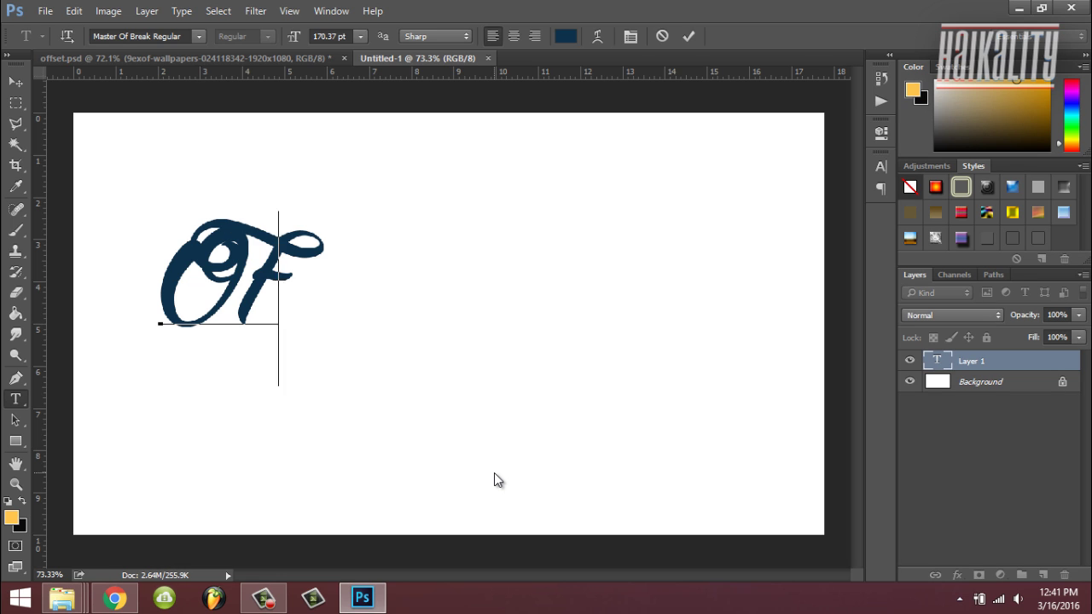
pyautogui.write('FSET')
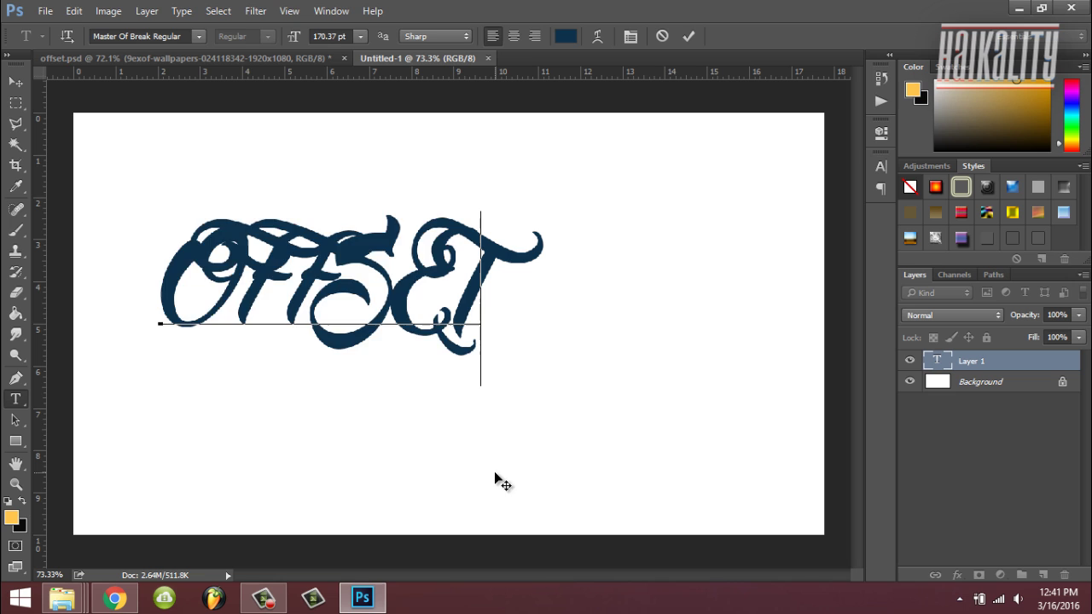
pyautogui.hotkey('ctrl', 'a')
pyautogui.click(186, 37)
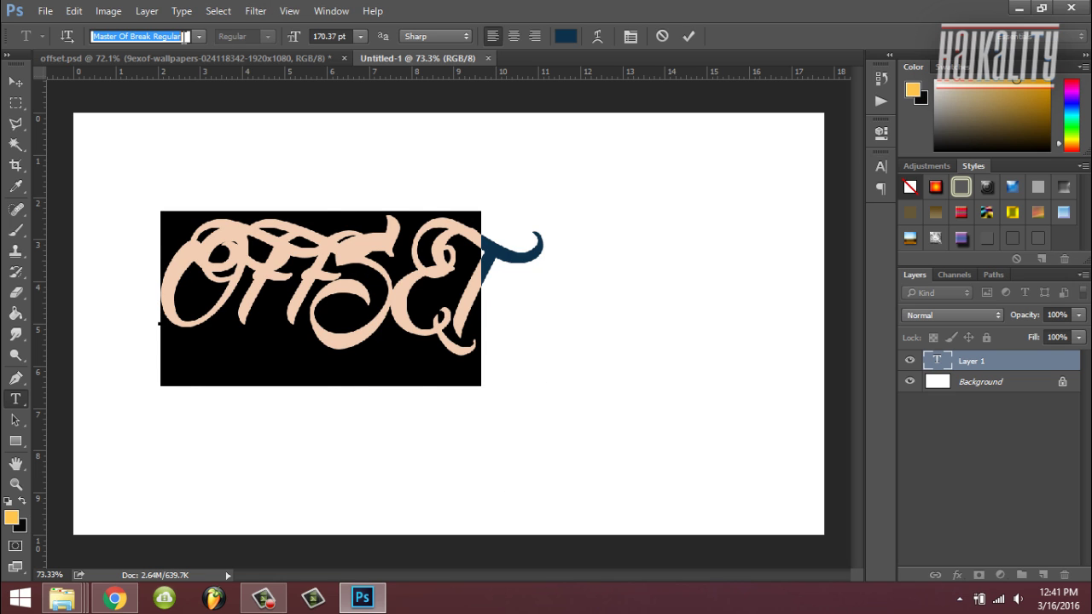
pyautogui.write('mont')
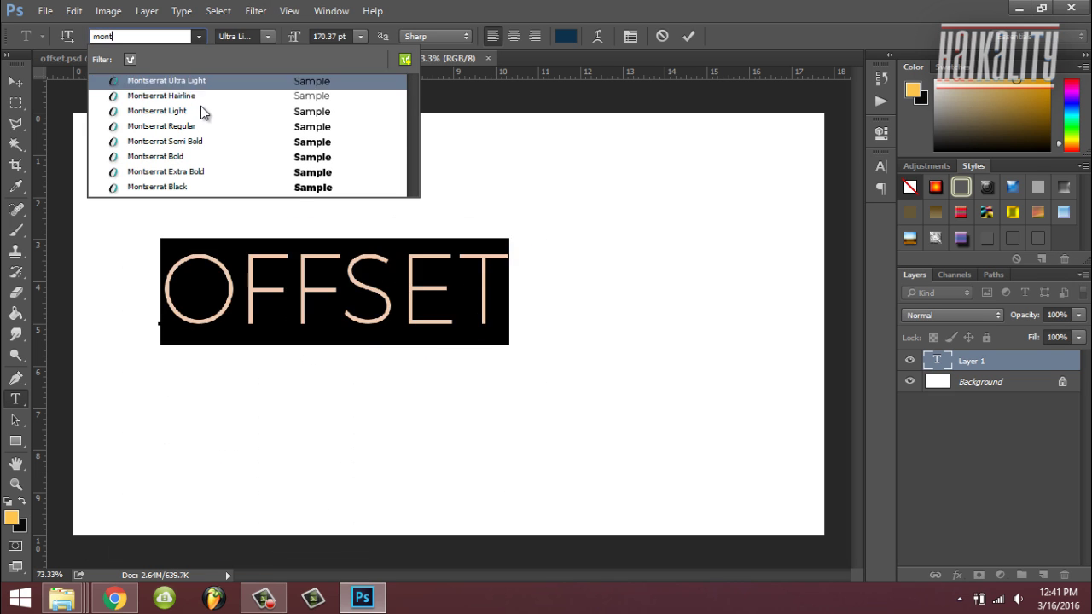
pyautogui.click(224, 172)
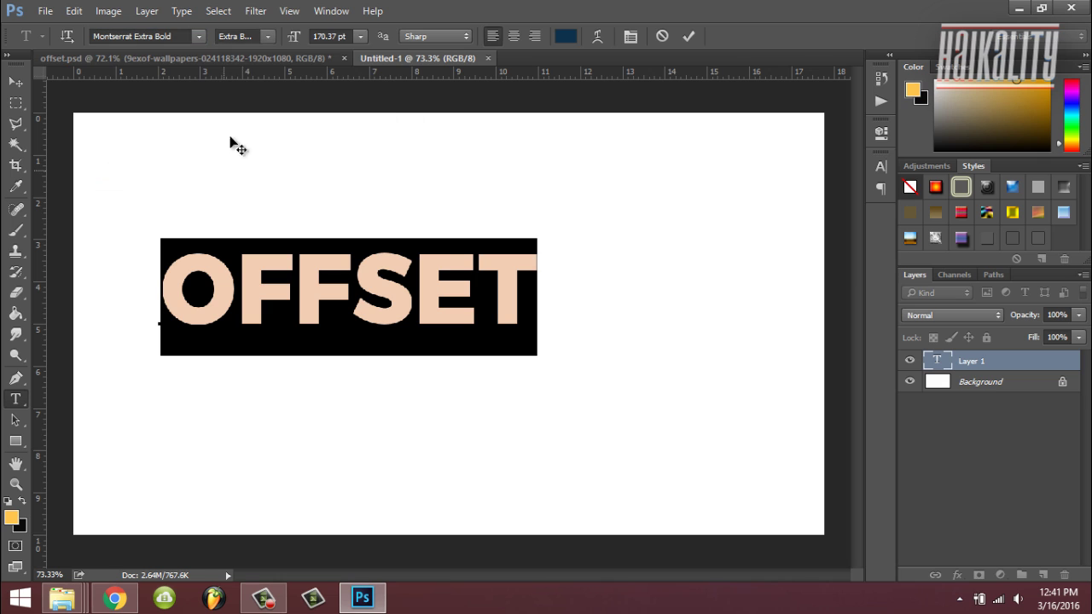
pyautogui.moveTo(300, 40); pyautogui.dragTo(377, 49)
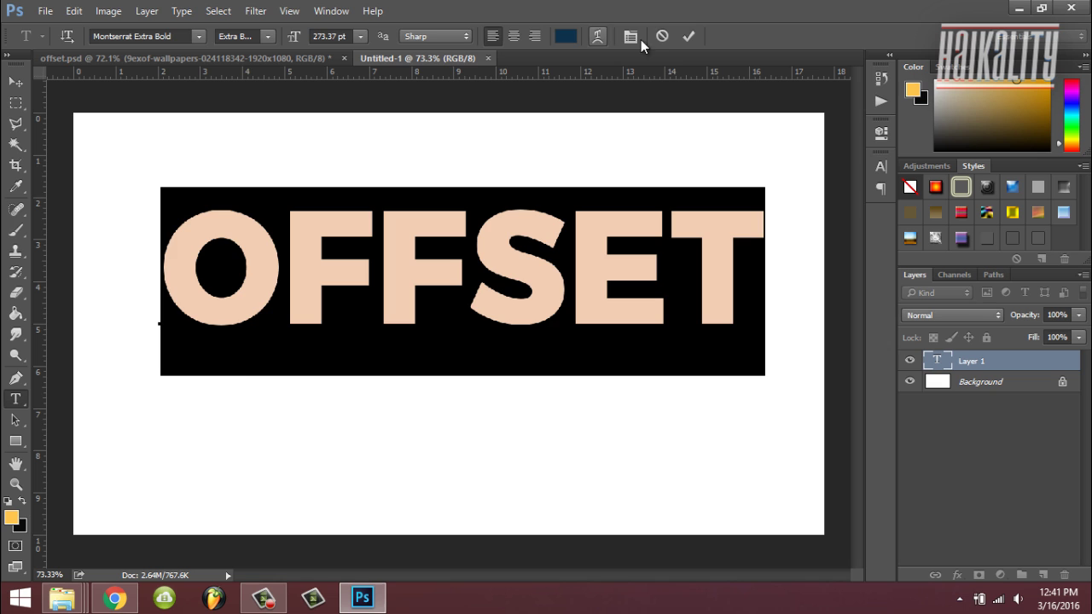
pyautogui.click(690, 37)
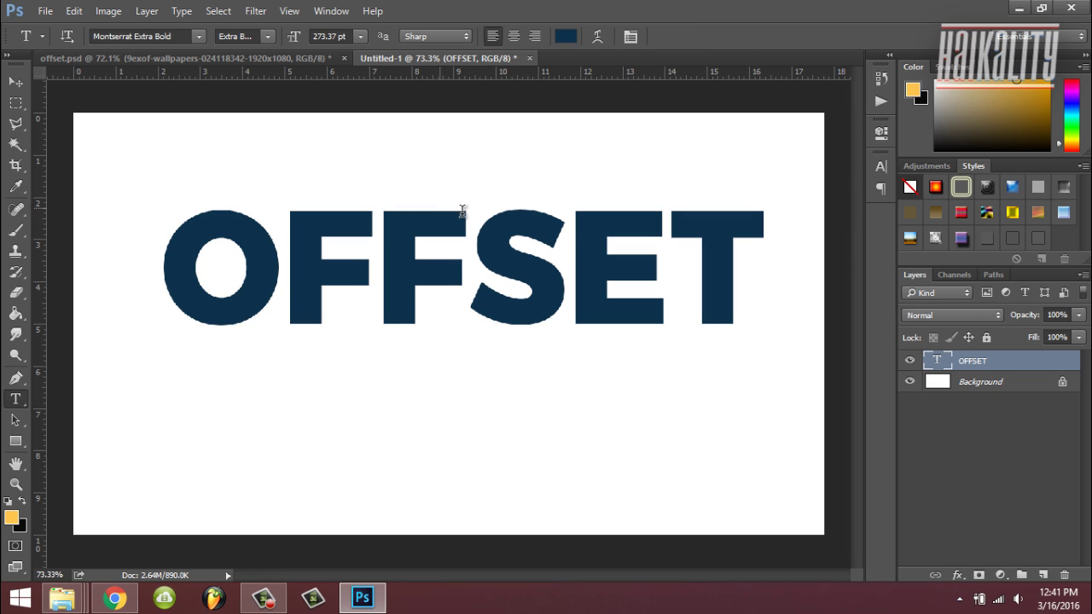
# Step: Recolour the OFFSET text light blue (#88ceff)
pyautogui.doubleClick(936, 358)
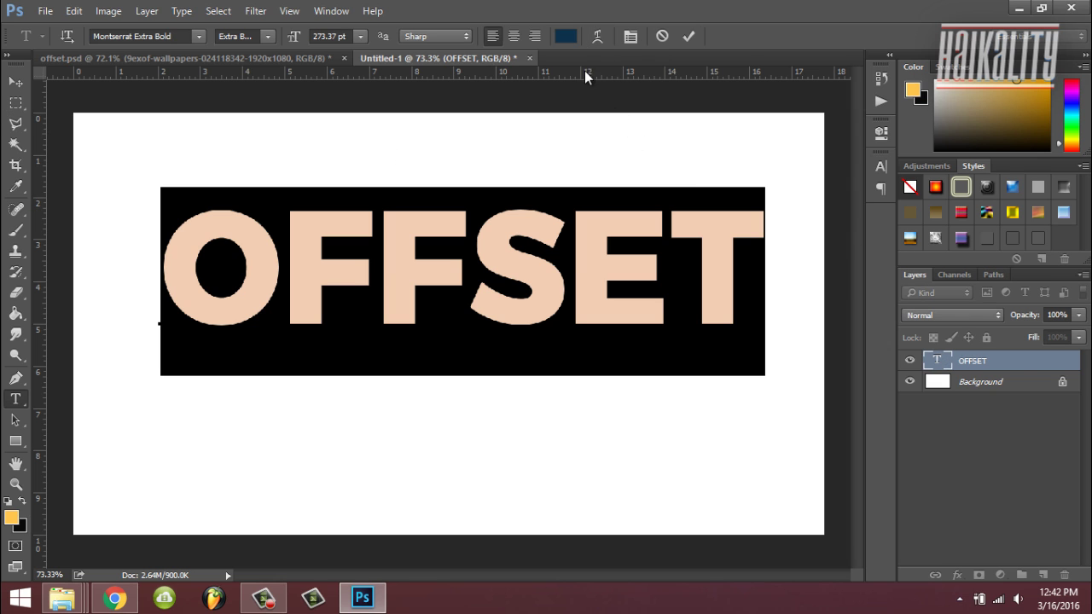
pyautogui.click(566, 35)
pyautogui.moveTo(710, 328)
pyautogui.mouseDown()
pyautogui.moveTo(700, 288)
pyautogui.moveTo(664, 273)
pyautogui.moveTo(688, 290)
pyautogui.mouseUp()
pyautogui.click(695, 289)
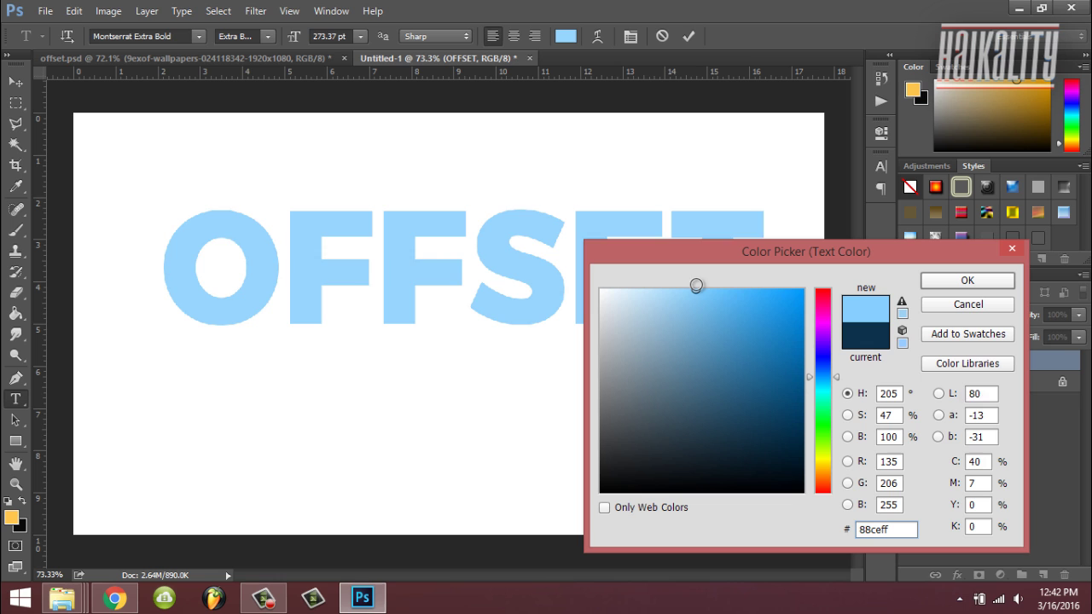
pyautogui.click(944, 280)
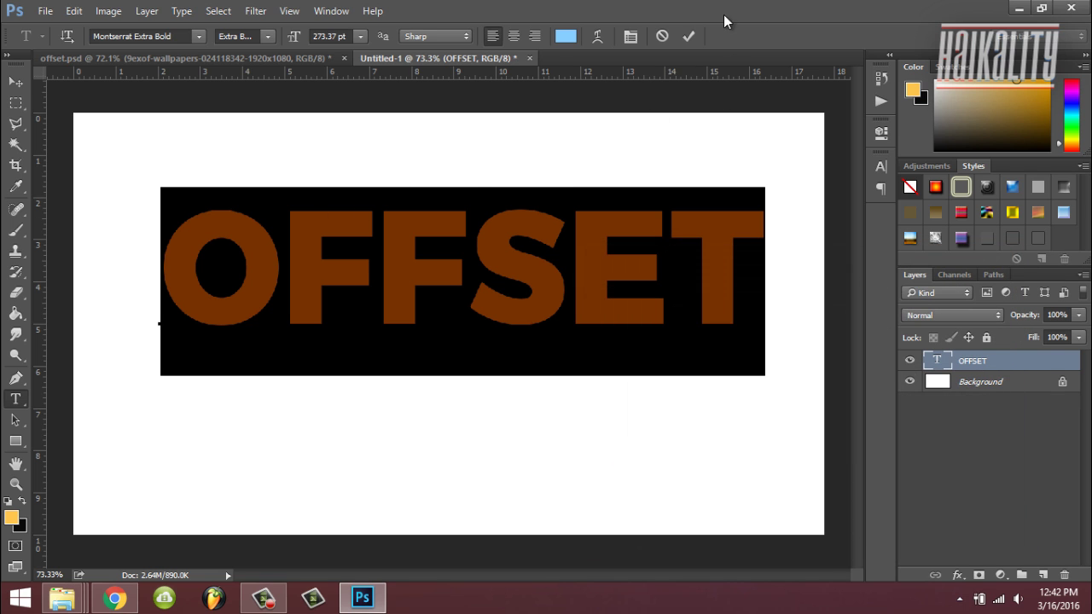
pyautogui.click(689, 36)
# Step: Move OFFSET slightly lower and left on the canvas
pyautogui.click(15, 82)
pyautogui.moveTo(430, 239); pyautogui.dragTo(415, 289)
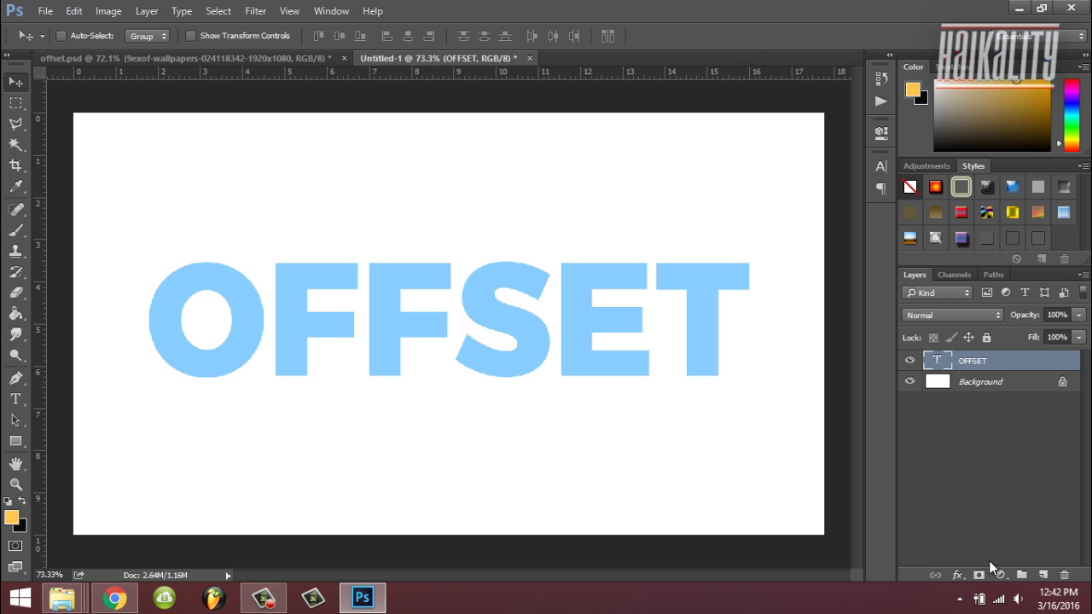
pyautogui.click(14, 398)
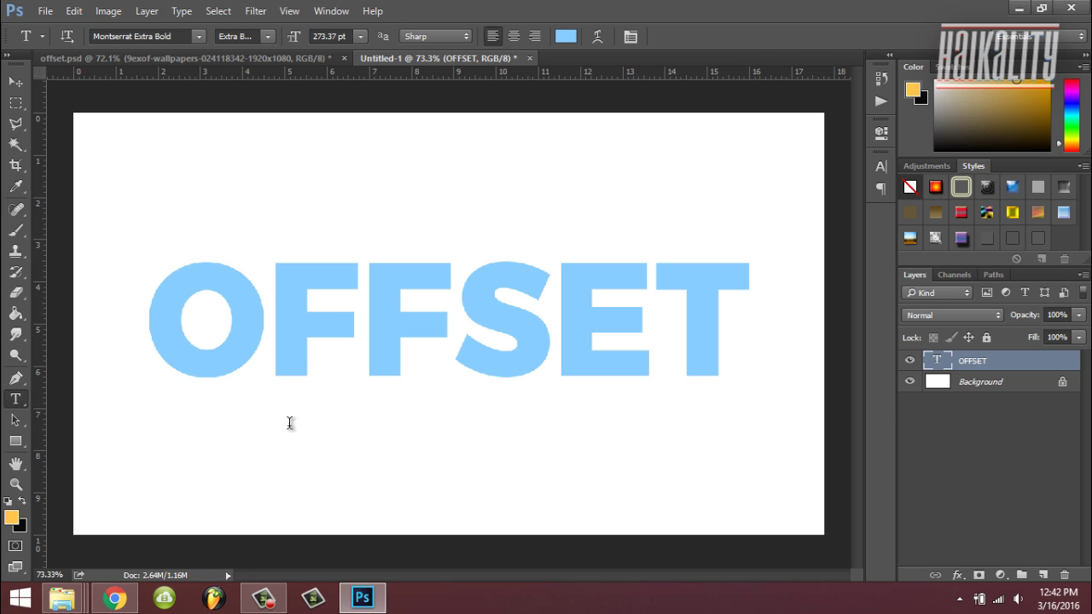
# Step: Type the word Text below OFFSET in the Master Of Break Regular script font
pyautogui.click(298, 435)
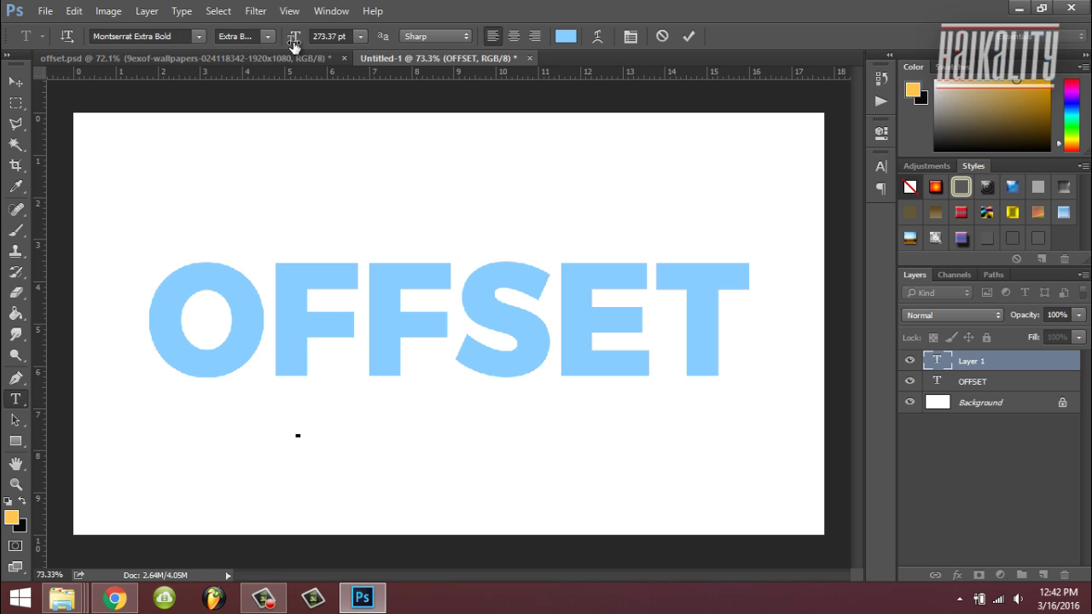
pyautogui.moveTo(293, 37); pyautogui.dragTo(244, 31)
pyautogui.click(162, 36)
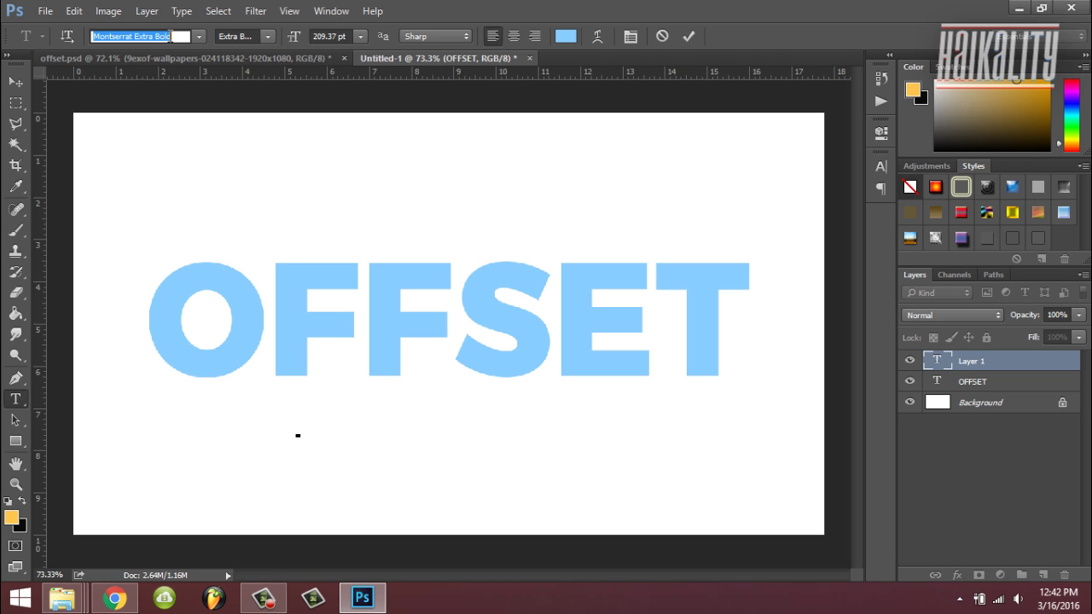
pyautogui.write('mast')
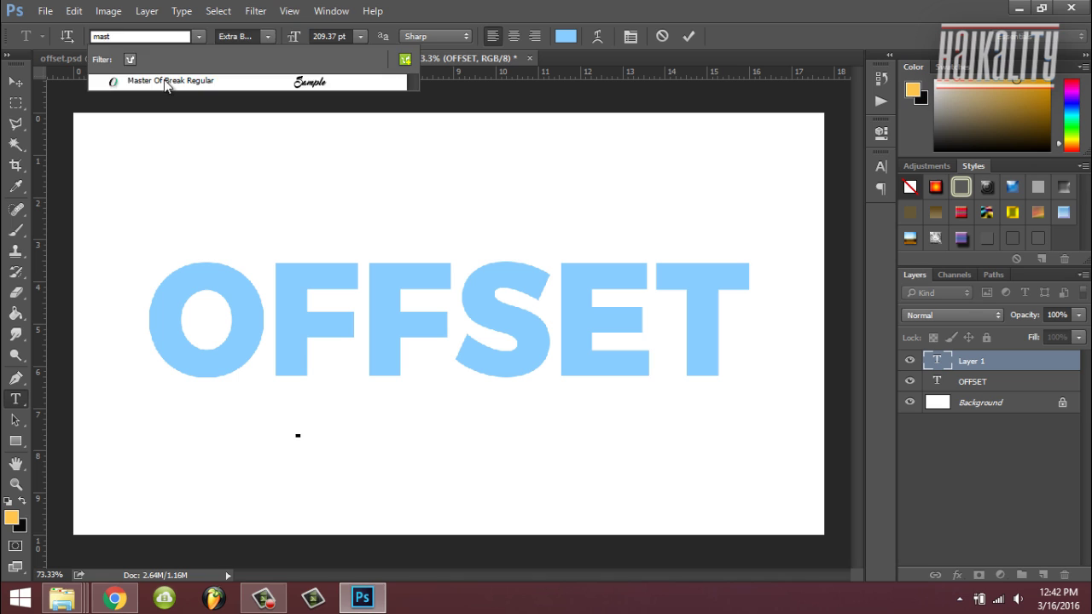
pyautogui.click(256, 81)
pyautogui.write('&')
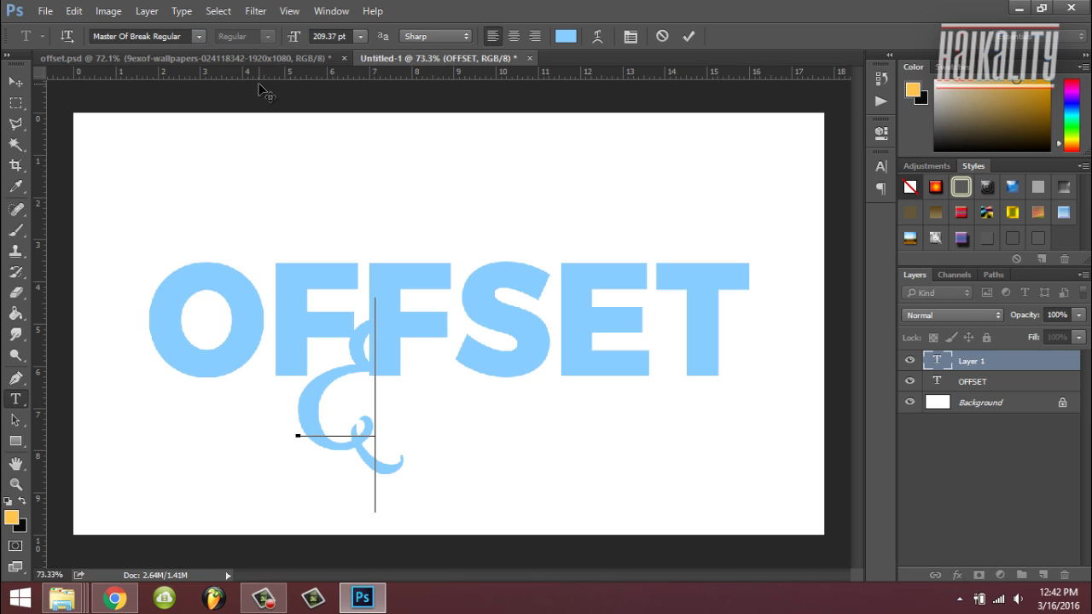
pyautogui.press('BackSpace')
pyautogui.write('Te')
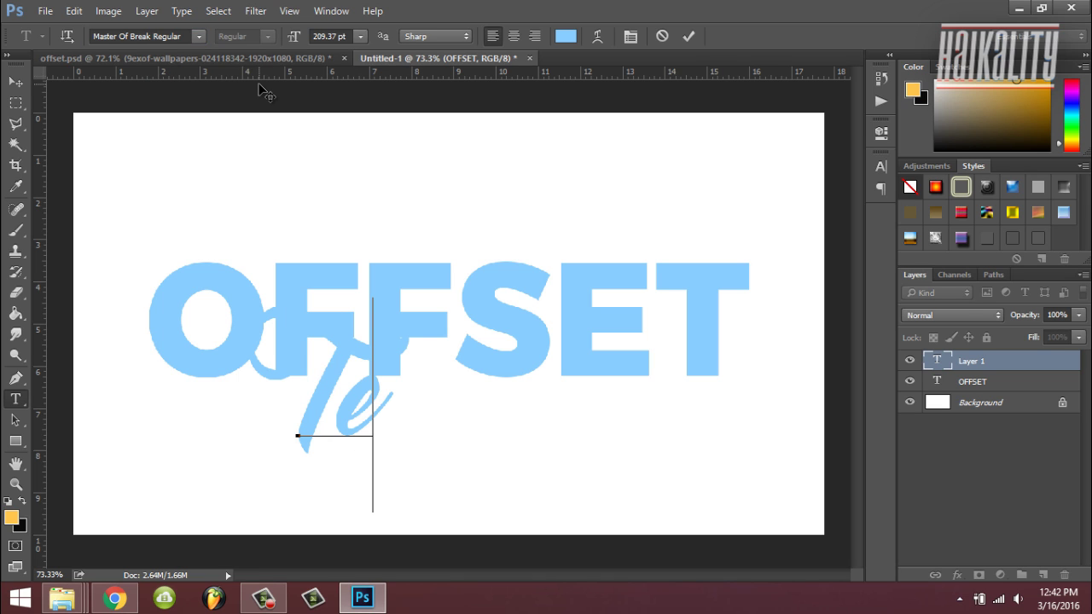
pyautogui.write('xt')
# Step: Make the script Text dark navy (#0a3654) at 156.37 pt
pyautogui.hotkey('ctrl', 'a')
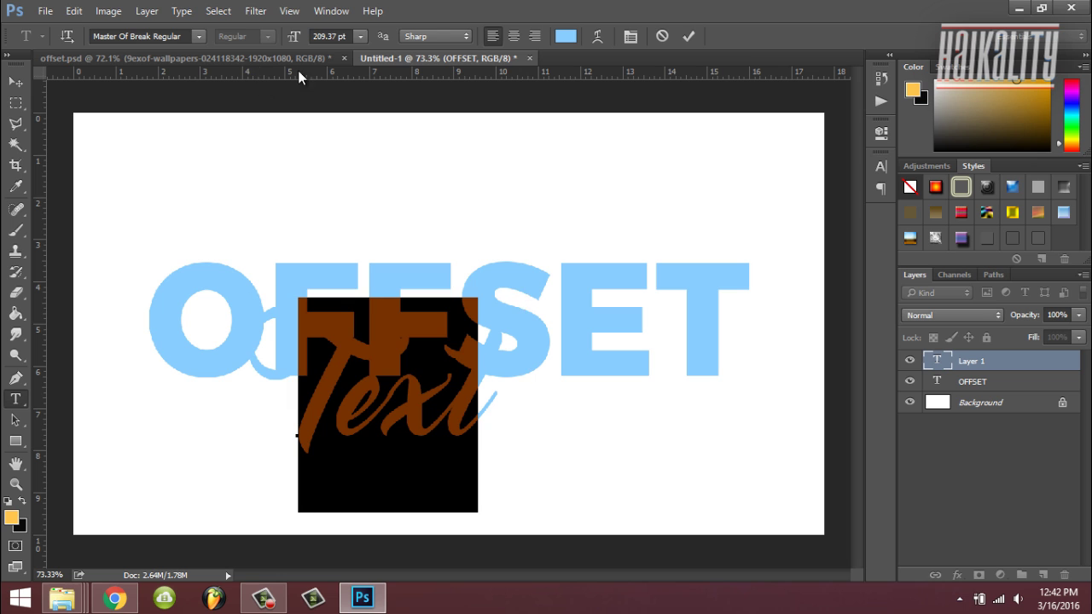
pyautogui.click(569, 37)
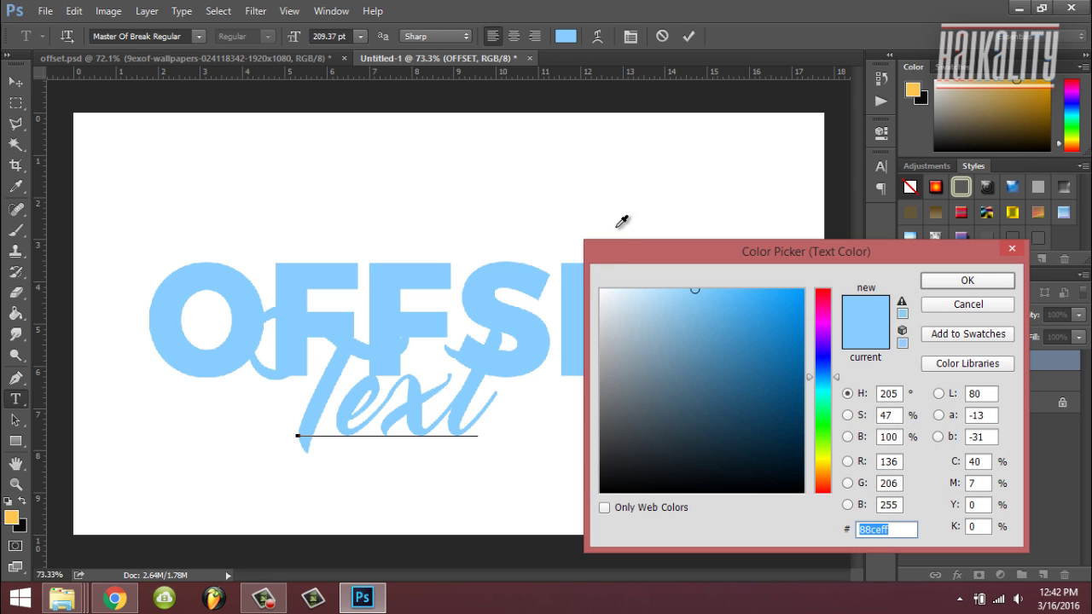
pyautogui.moveTo(661, 389)
pyautogui.mouseDown()
pyautogui.moveTo(670, 420)
pyautogui.moveTo(616, 444)
pyautogui.mouseUp()
pyautogui.moveTo(683, 402)
pyautogui.mouseDown()
pyautogui.moveTo(770, 404)
pyautogui.moveTo(785, 441)
pyautogui.moveTo(780, 426)
pyautogui.mouseUp()
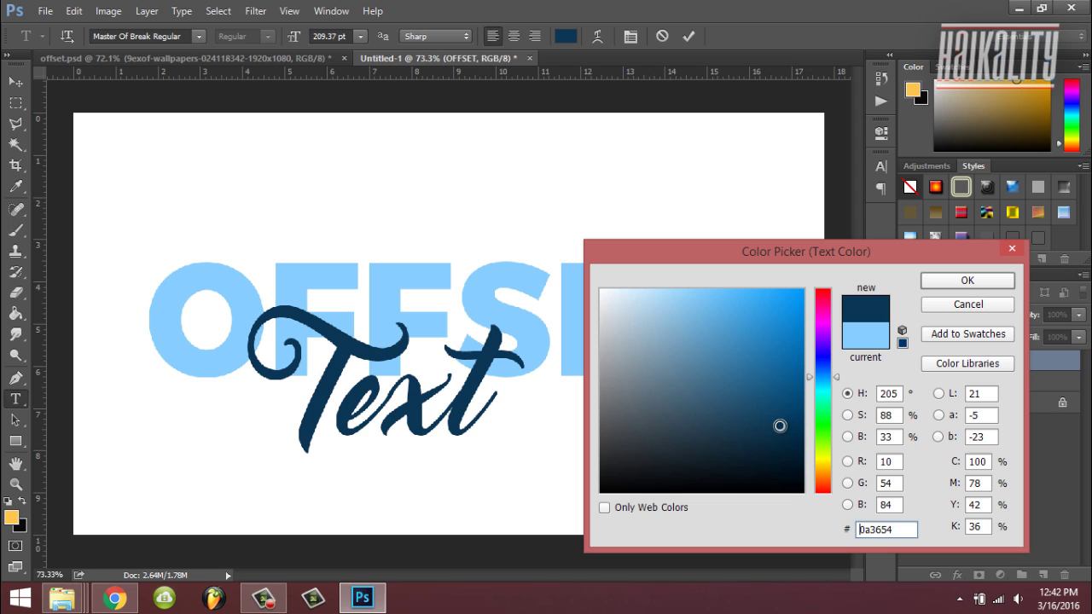
pyautogui.click(966, 282)
pyautogui.moveTo(296, 40); pyautogui.dragTo(255, 42)
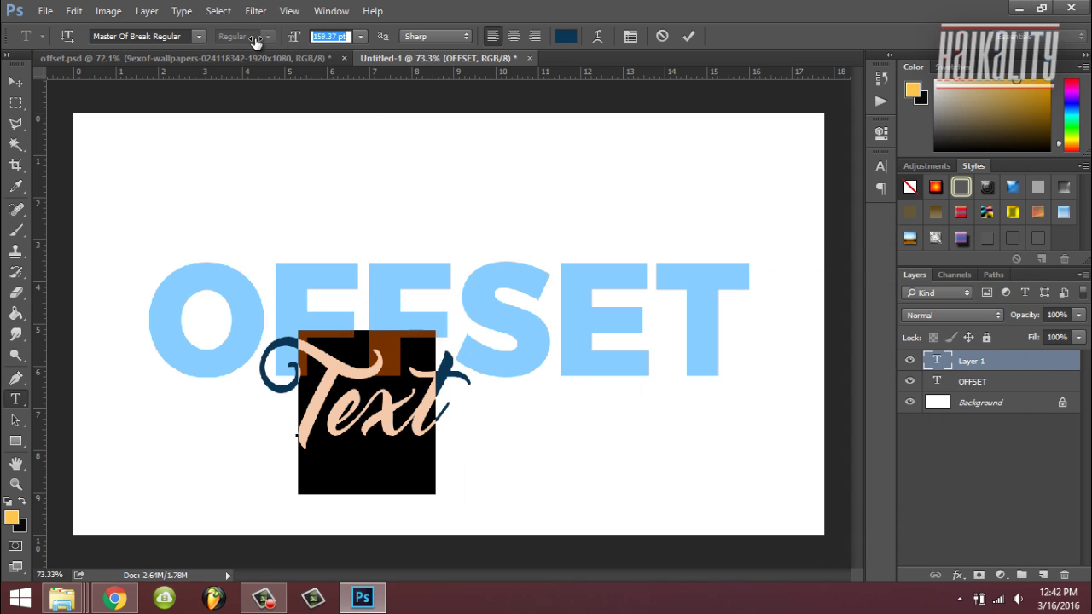
# Step: Place Text over OFFSET's lower right, then view the offset.psd example
pyautogui.click(15, 81)
pyautogui.moveTo(418, 369); pyautogui.dragTo(661, 354)
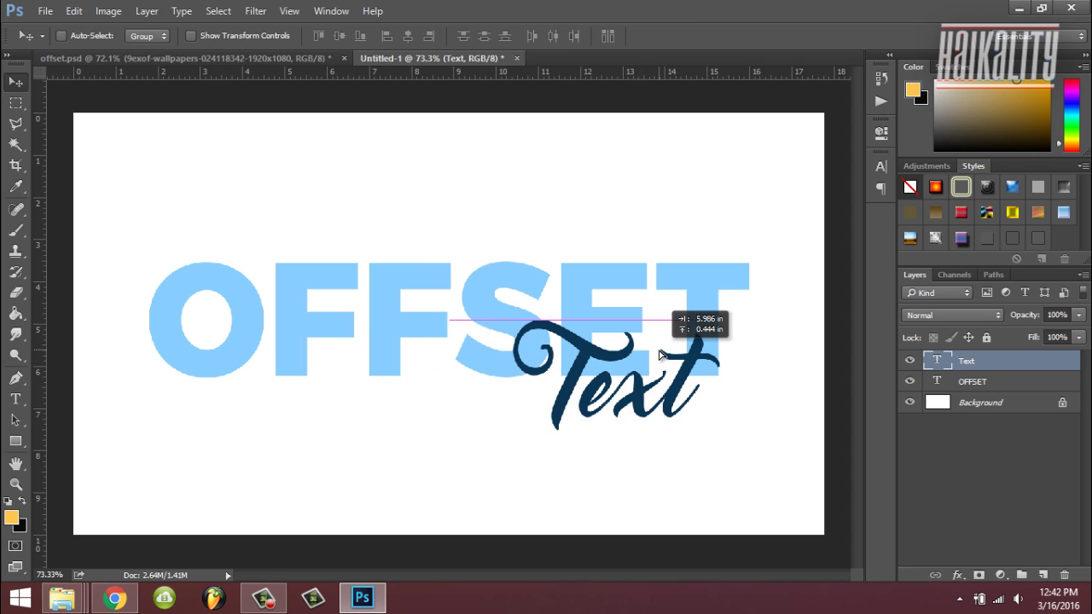
pyautogui.scroll(-2, 558, 300)
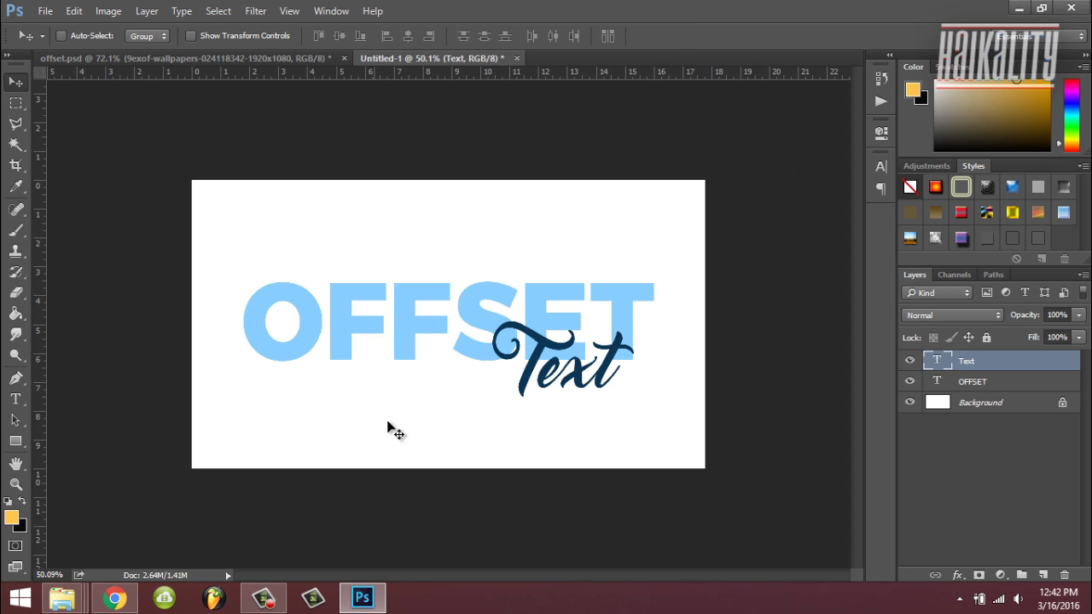
pyautogui.scroll(1, 632, 465)
pyautogui.scroll(1, 632, 465)
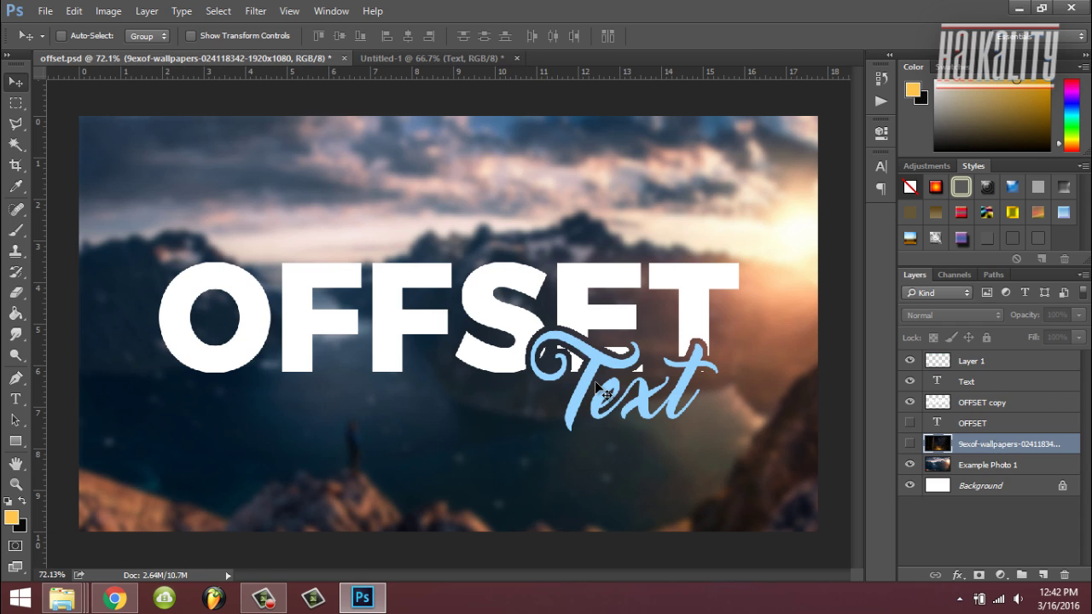
pyautogui.click(132, 57)
pyautogui.scroll(4, 522, 371)
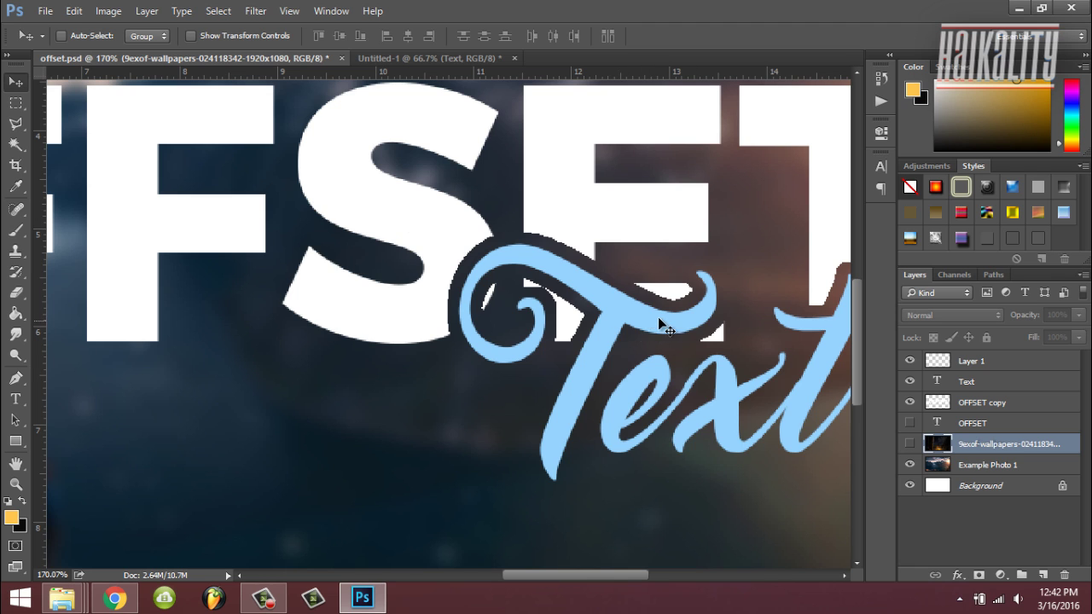
# Step: In Untitled-1, duplicate the OFFSET text layer as OFFSET copy
pyautogui.scroll(-2, 631, 378)
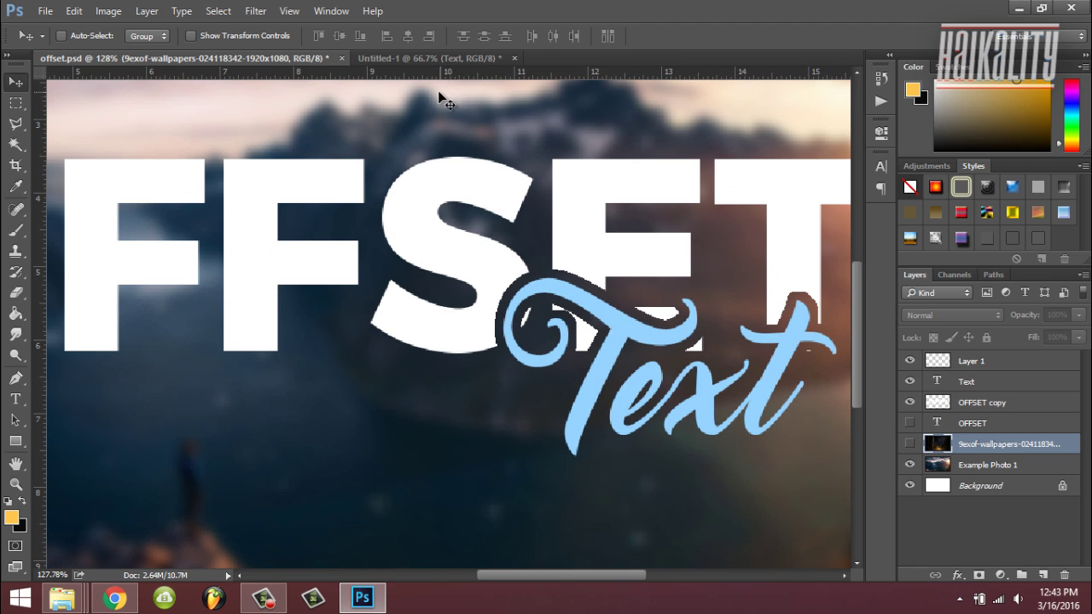
pyautogui.click(426, 59)
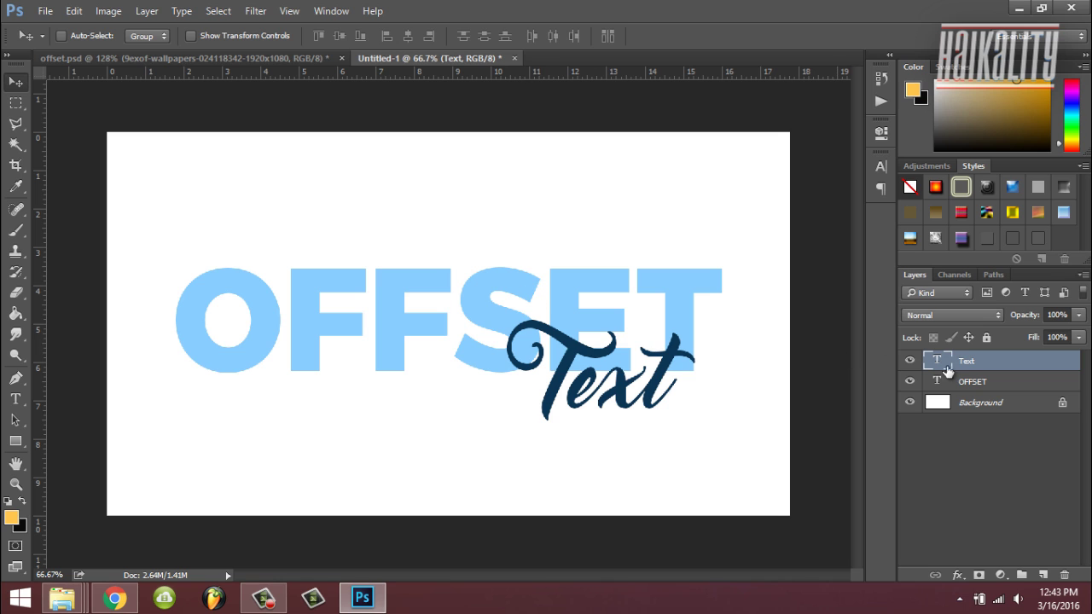
pyautogui.click(968, 383)
pyautogui.rightClick(999, 386)
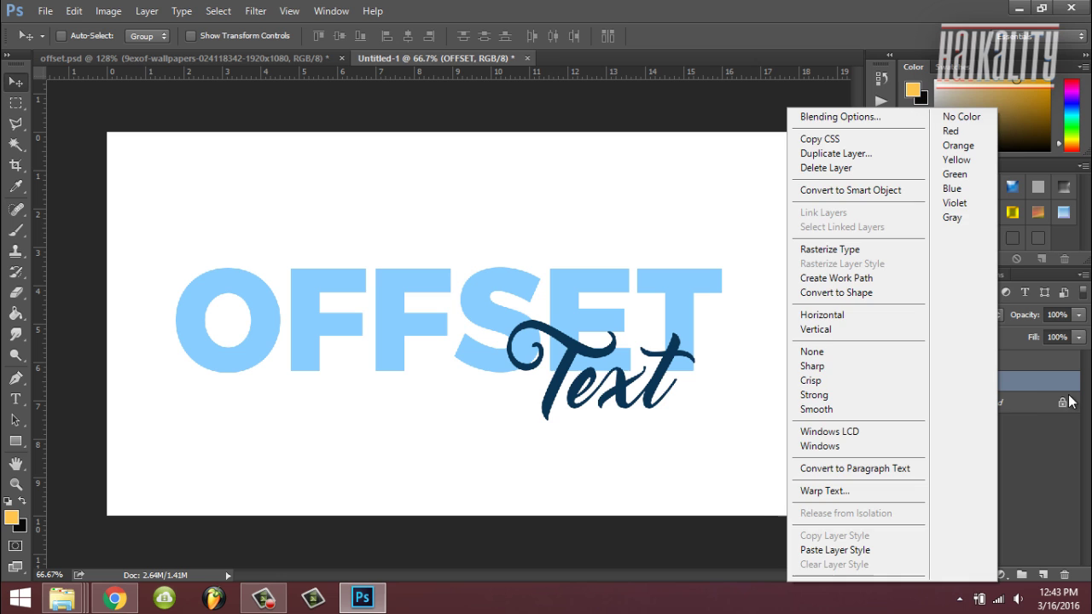
pyautogui.click(1032, 388)
pyautogui.rightClick(987, 381)
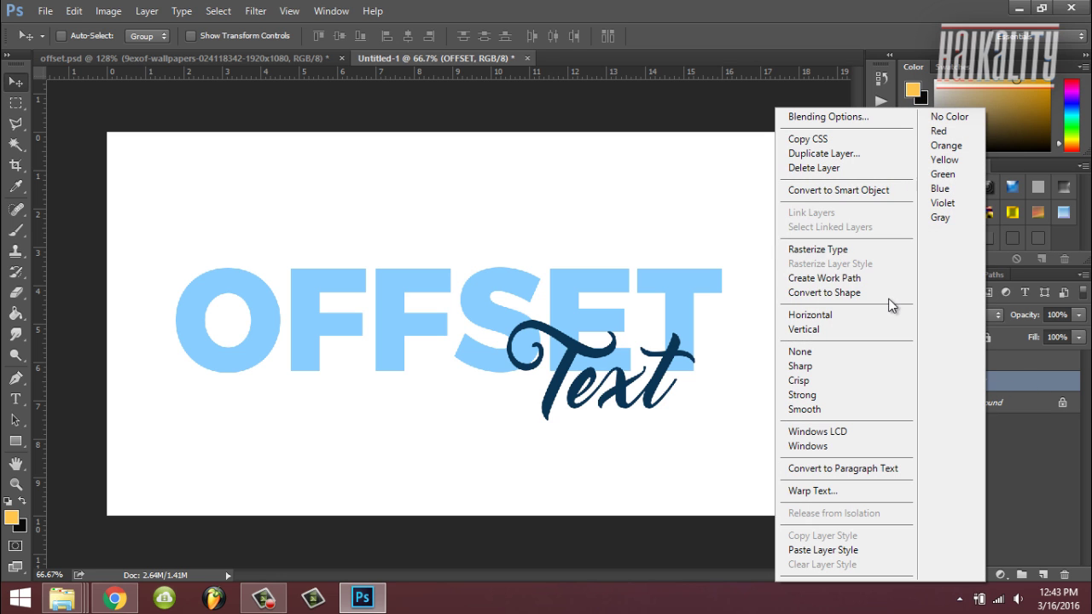
pyautogui.click(815, 156)
pyautogui.click(688, 179)
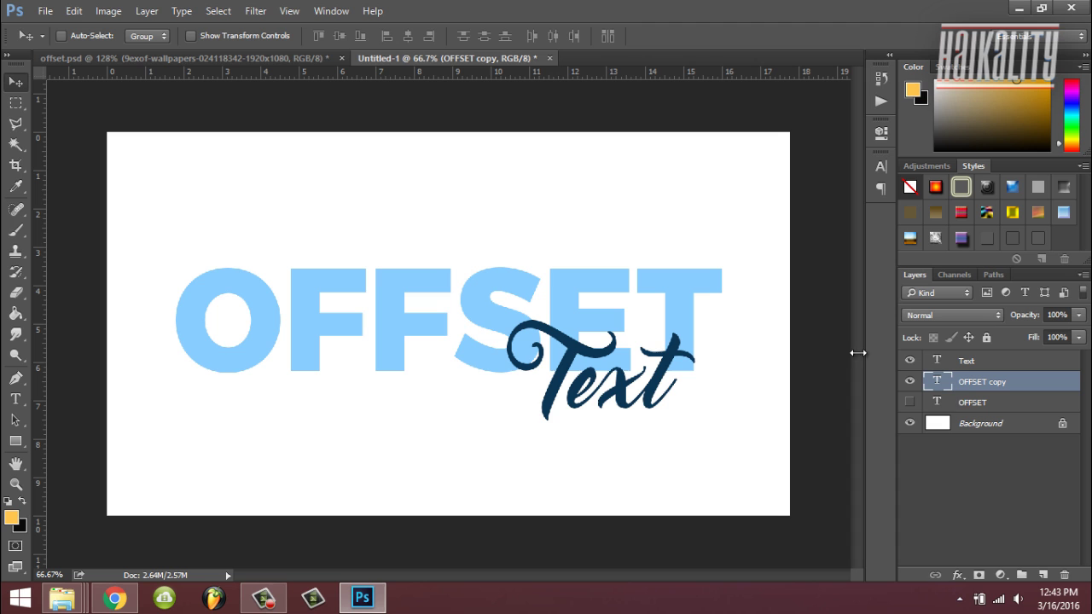
# Step: Hide the original OFFSET layer and rasterize the OFFSET copy layer
pyautogui.click(911, 403)
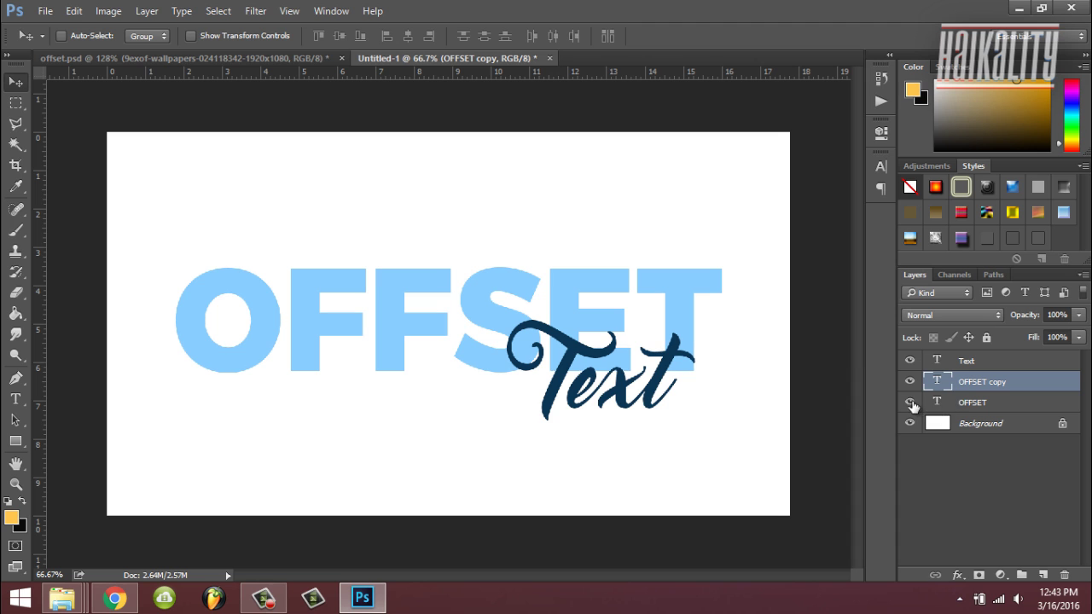
pyautogui.rightClick(1017, 380)
pyautogui.click(882, 263)
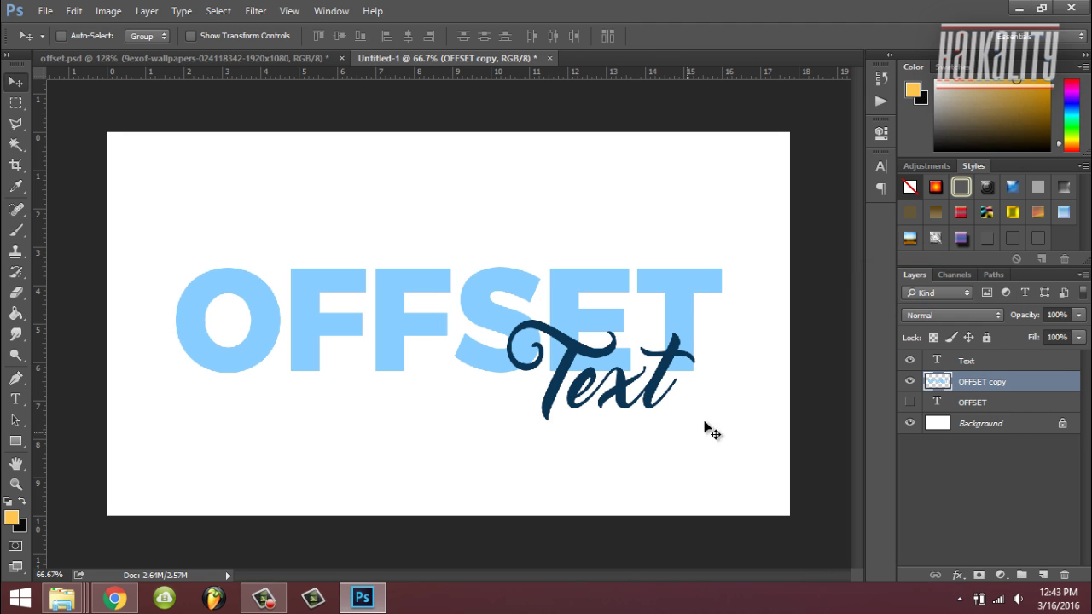
pyautogui.scroll(2, 579, 389)
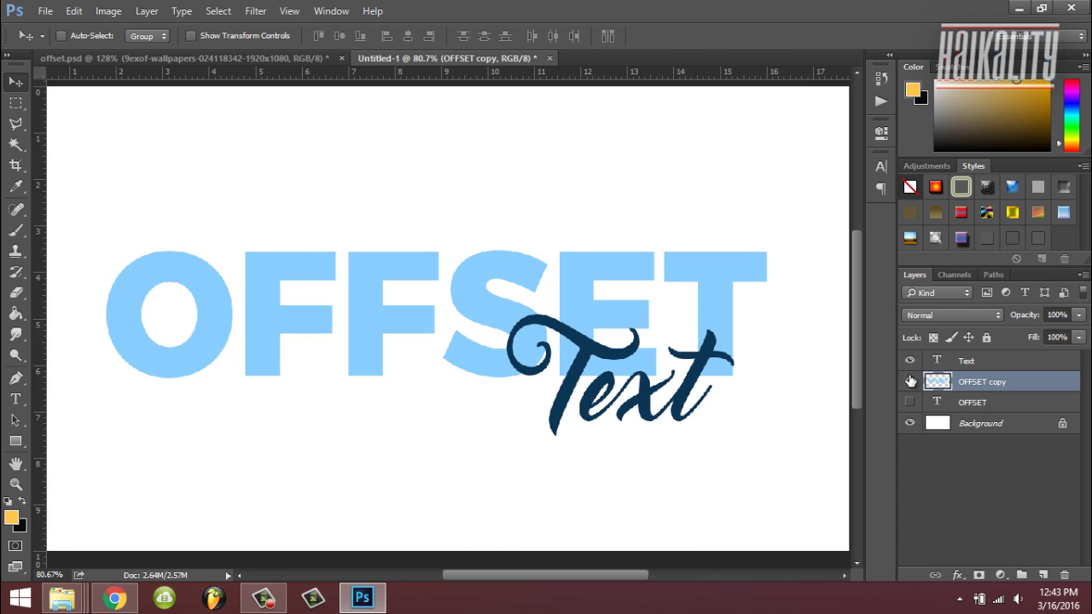
# Step: Select the script Text lettering with the Magic Wand on the Text layer
pyautogui.click(968, 363)
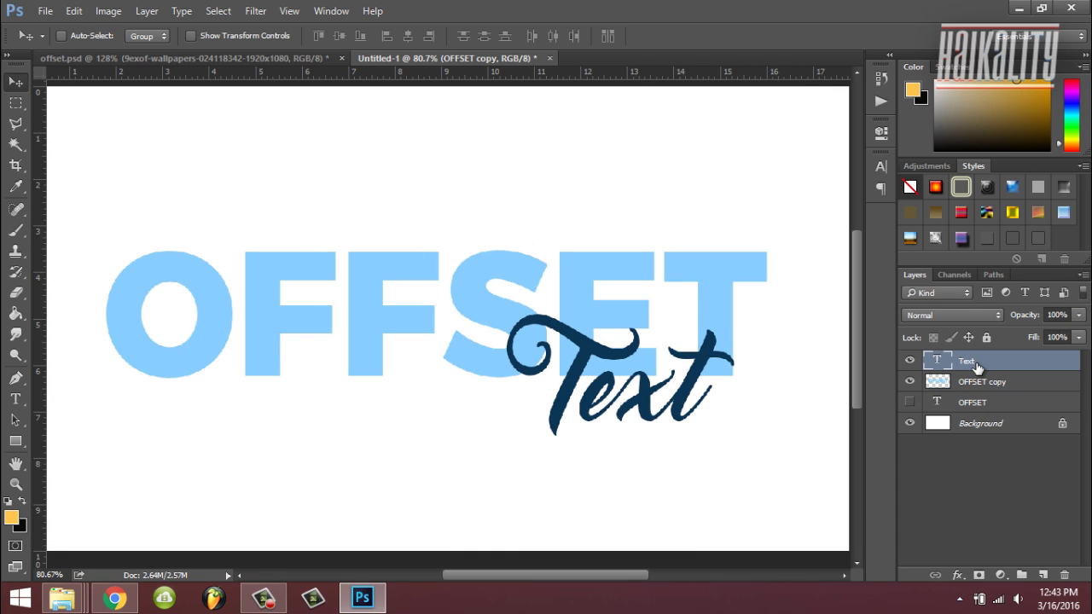
pyautogui.click(19, 147)
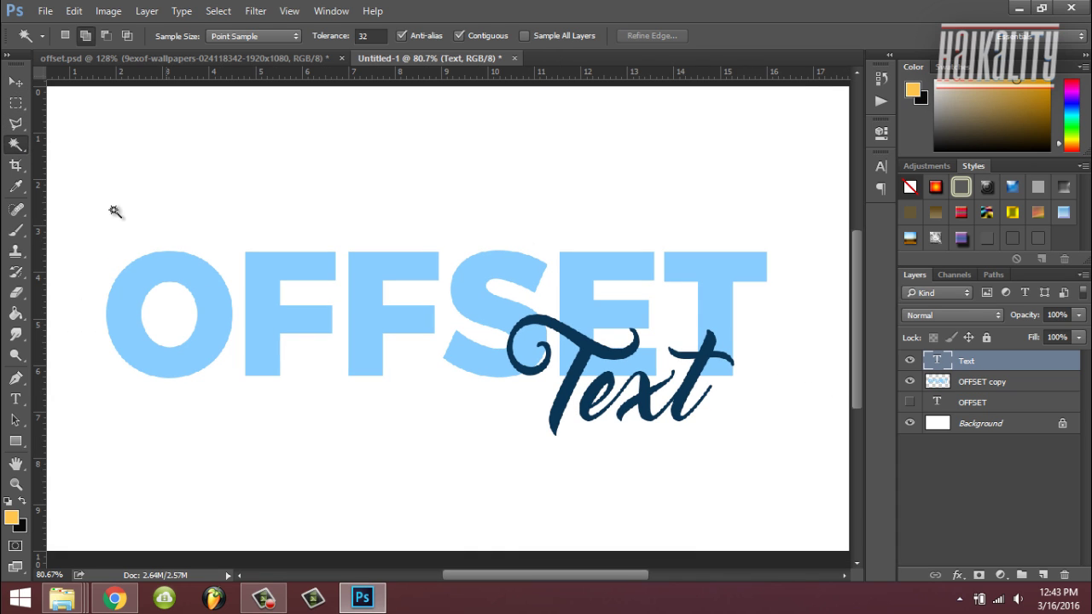
pyautogui.click(589, 351)
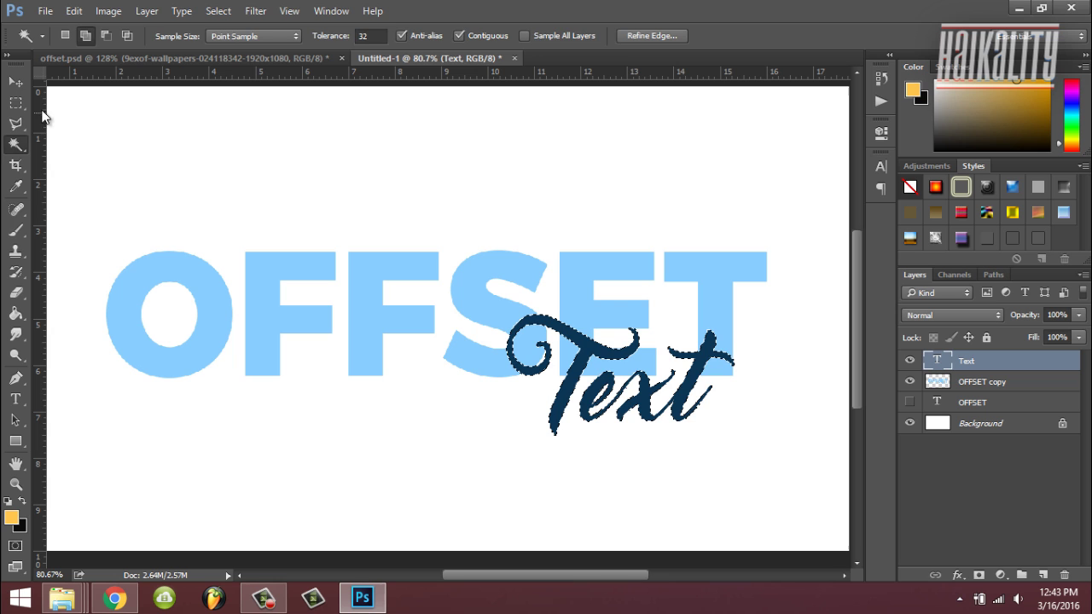
# Step: Expand the selection by 4 pixels
pyautogui.click(16, 106)
pyautogui.click(218, 12)
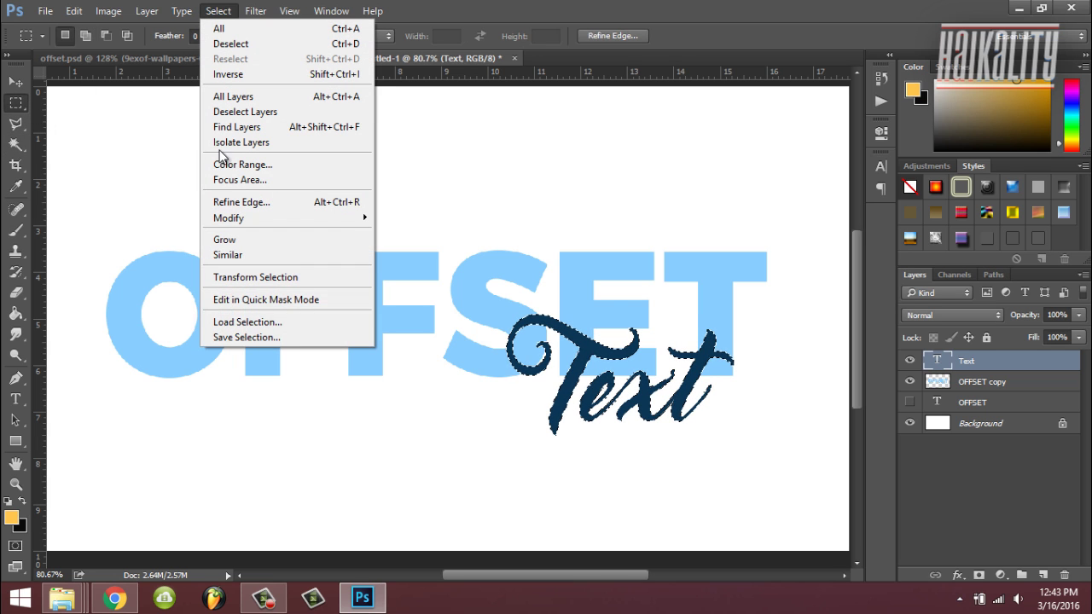
pyautogui.moveTo(281, 222)
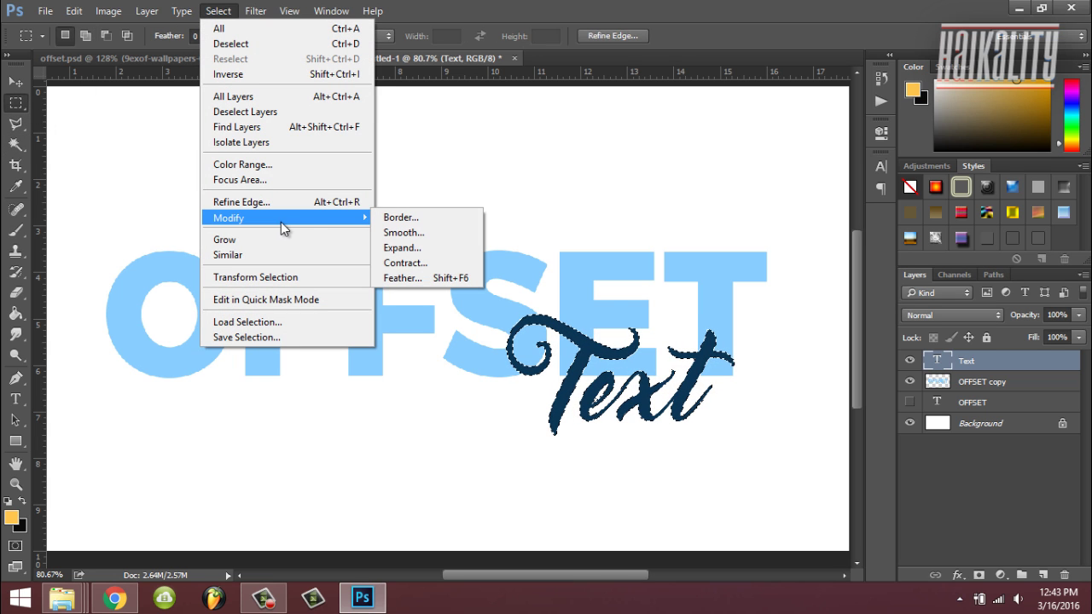
pyautogui.click(406, 248)
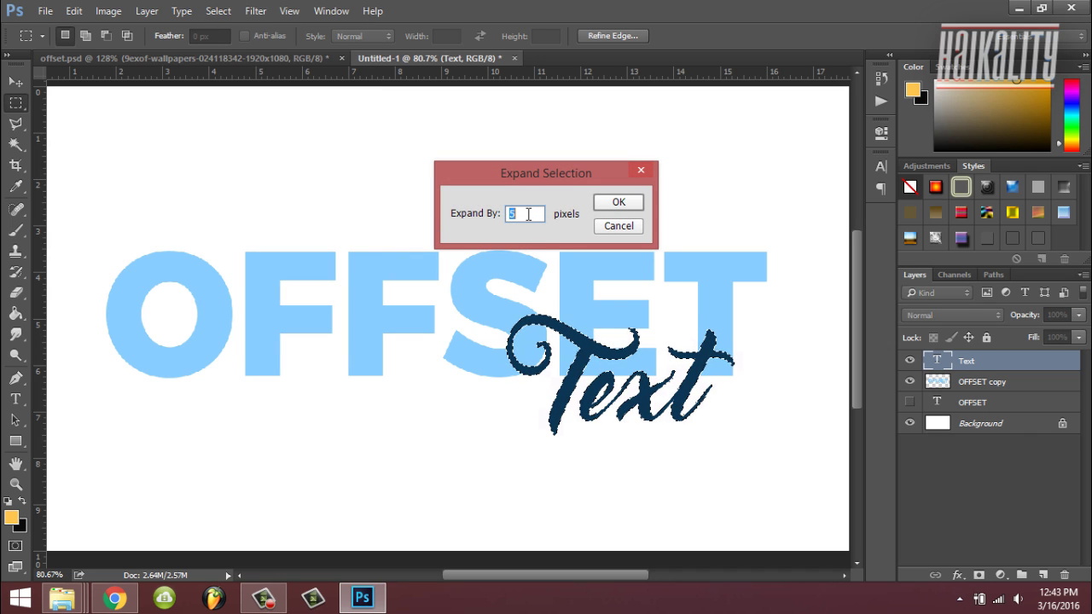
pyautogui.write('4')
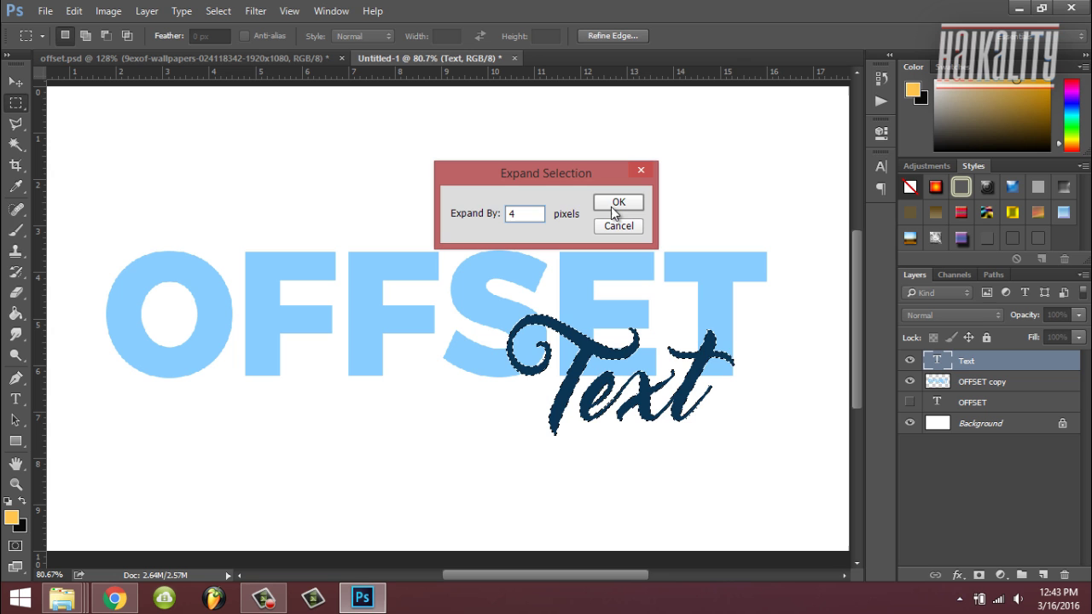
pyautogui.click(617, 203)
# Step: Clear the OFFSET copy pixels inside the expanded Text selection
pyautogui.scroll(2, 546, 378)
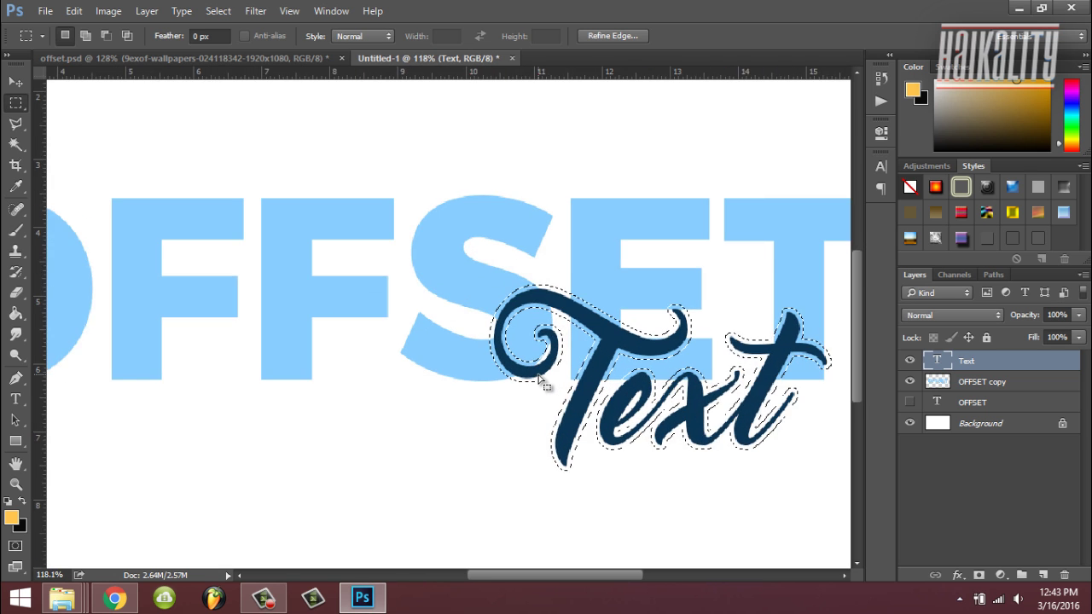
pyautogui.scroll(4, 539, 381)
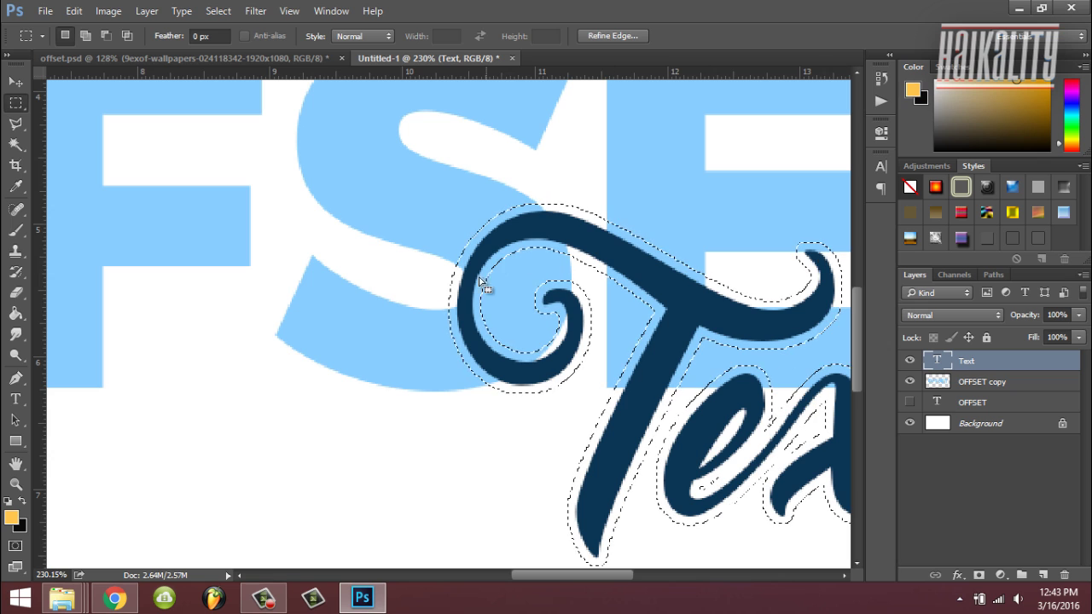
pyautogui.scroll(-4, 653, 438)
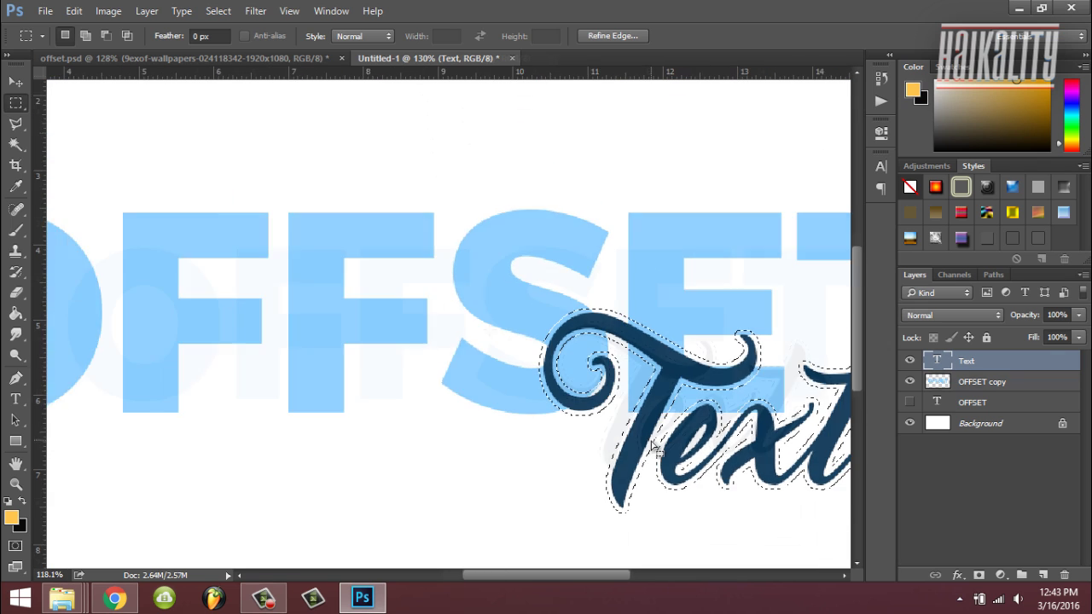
pyautogui.scroll(-2, 654, 447)
pyautogui.click(965, 379)
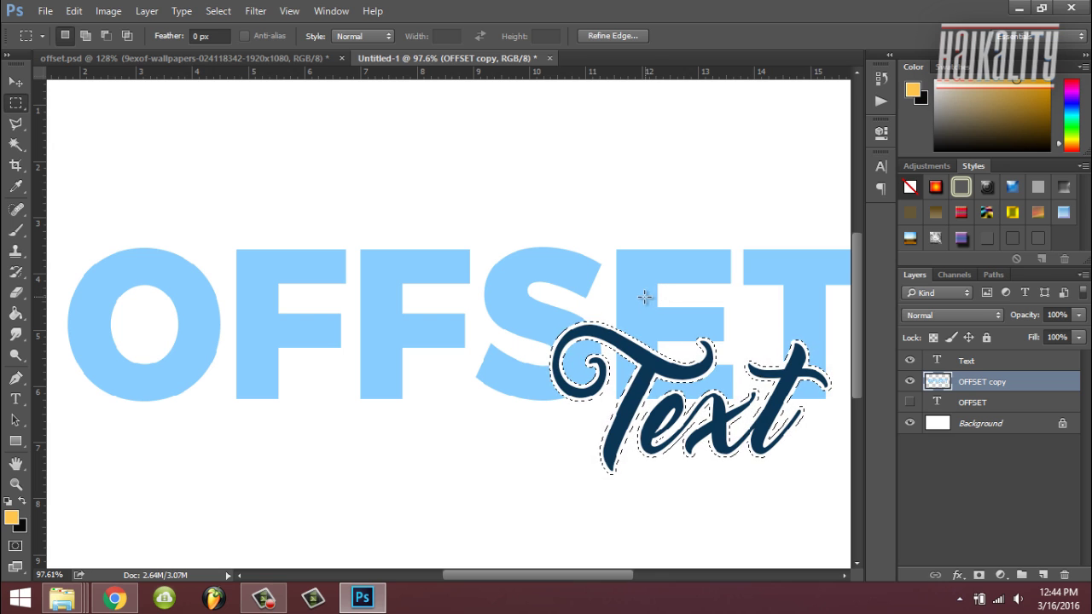
# Step: Deselect and zoom out to see the white gap around the script Text
pyautogui.hotkey('ctrl', 'd')
pyautogui.hotkey('ctrl', '-')
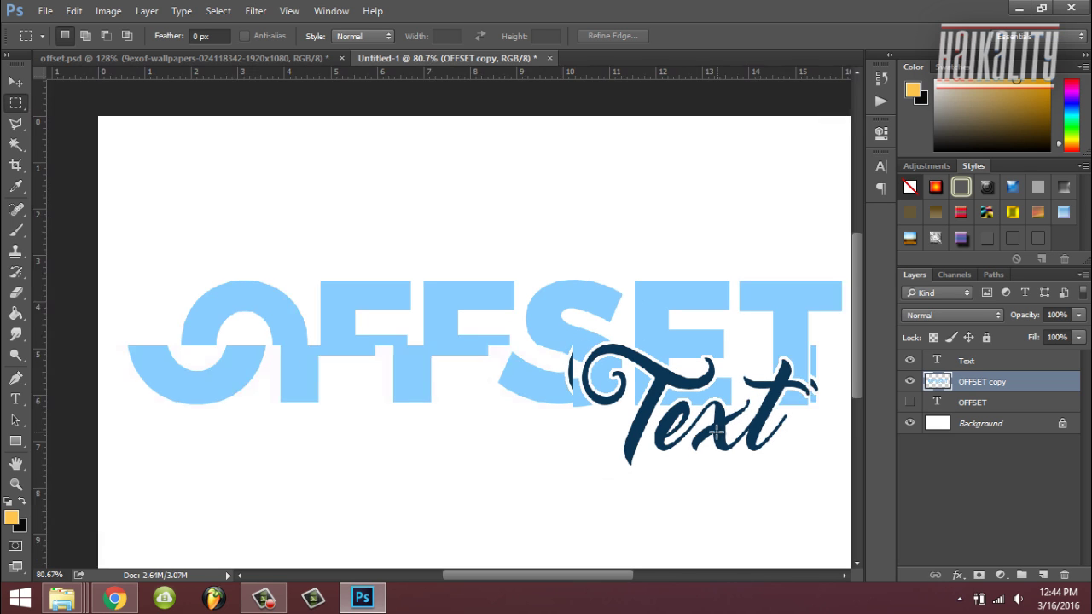
pyautogui.scroll(5, 558, 354)
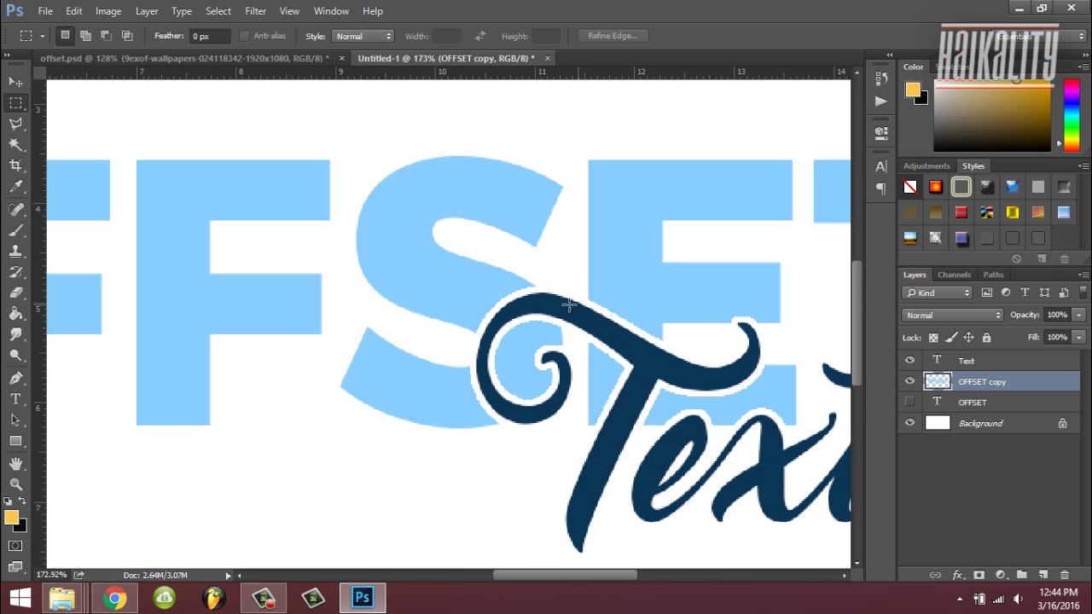
pyautogui.scroll(3, 489, 391)
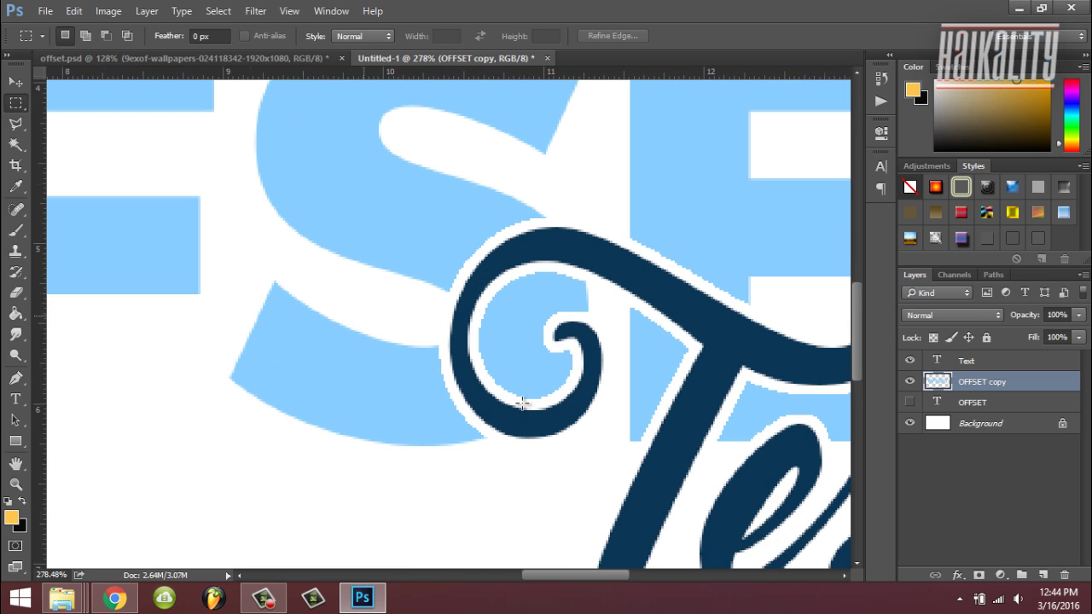
pyautogui.scroll(-2, 493, 331)
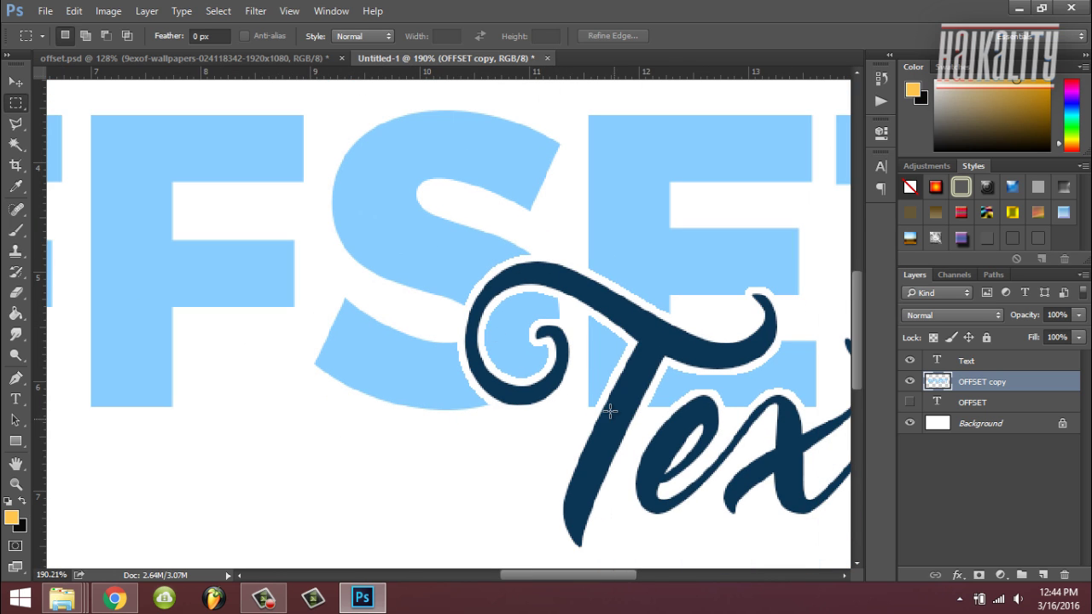
pyautogui.scroll(-4, 609, 412)
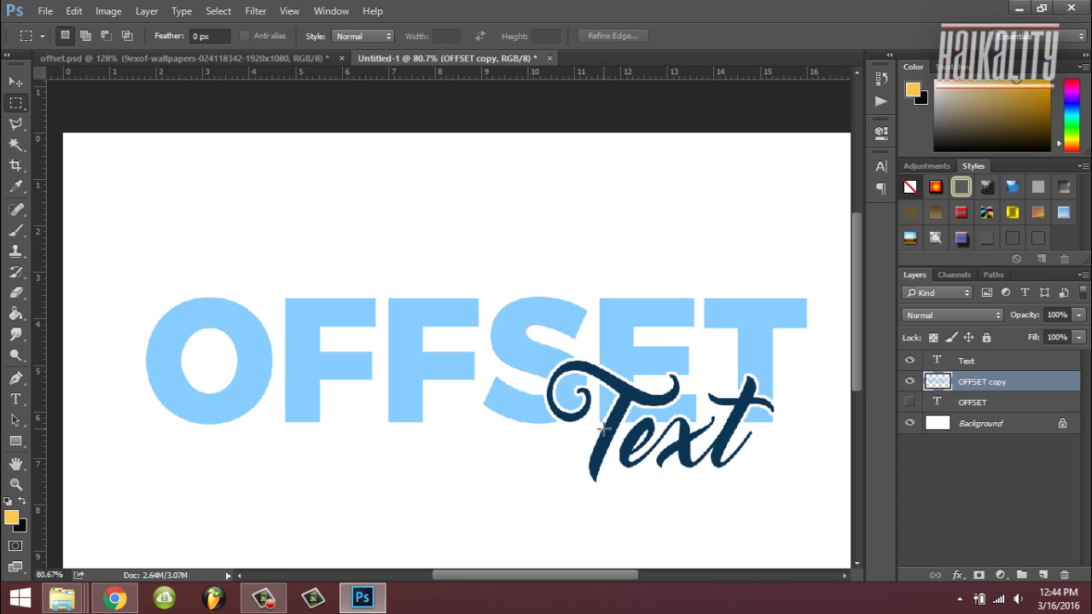
pyautogui.scroll(-1, 603, 428)
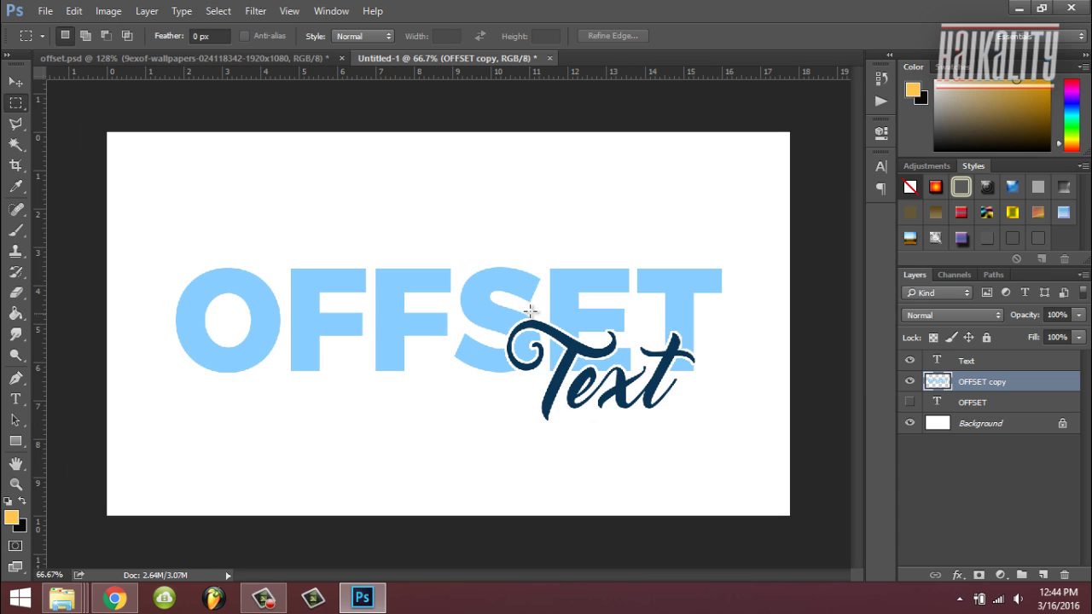
# Step: Compare with the original OFFSET, nudge Text down, then show offset.psd fitted on screen
pyautogui.click(910, 403)
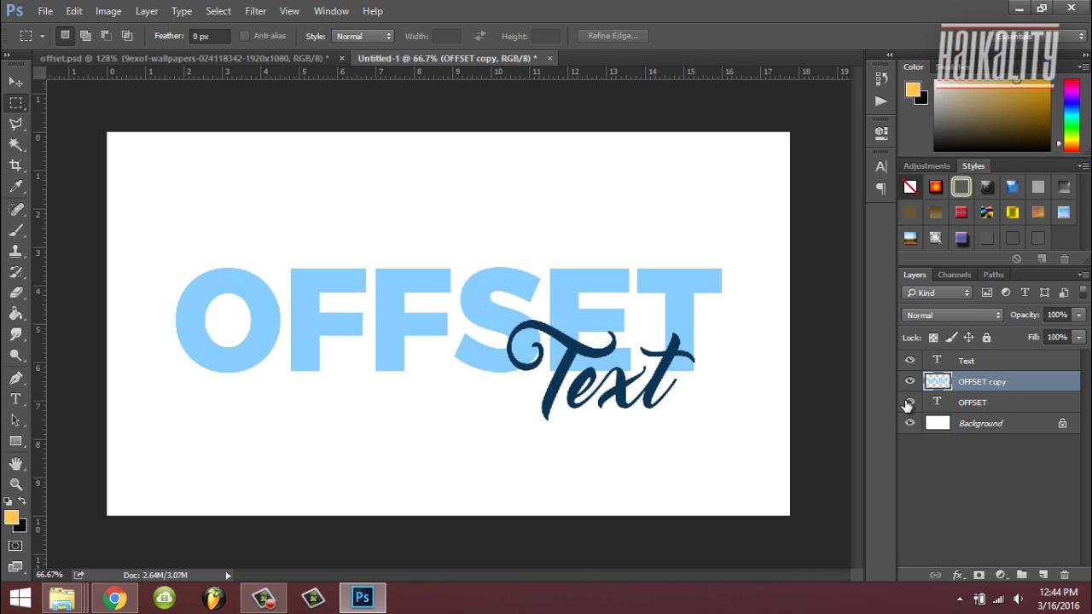
pyautogui.click(909, 402)
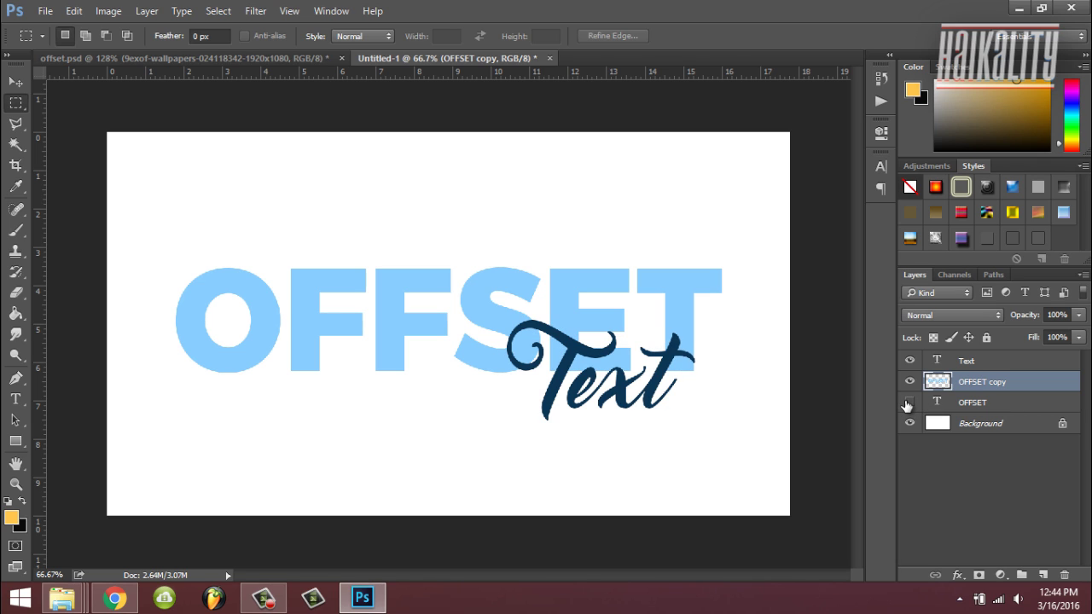
pyautogui.click(977, 364)
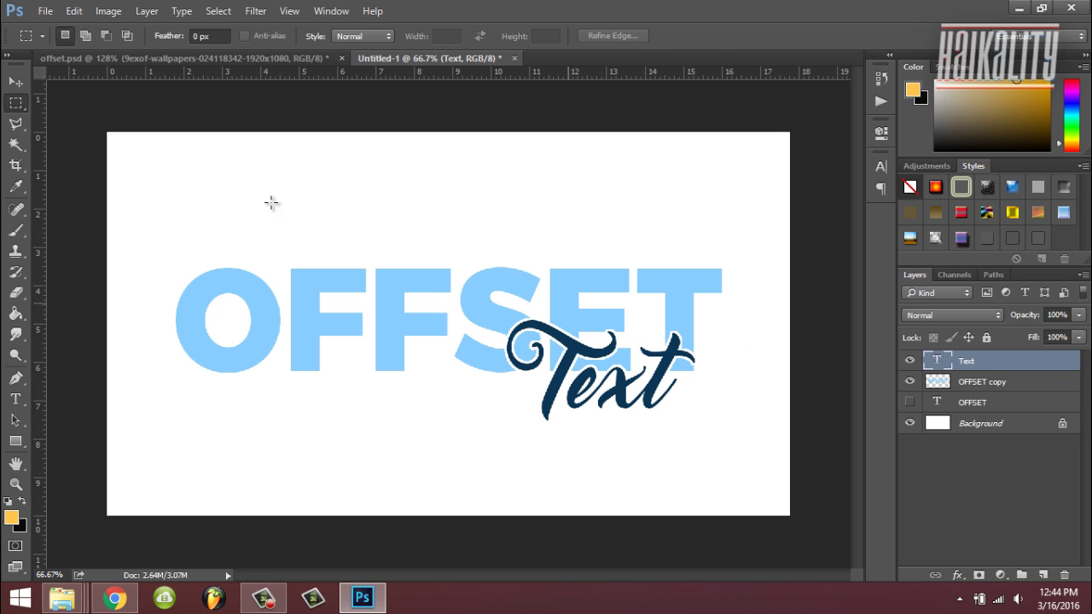
pyautogui.click(15, 81)
pyautogui.moveTo(556, 360)
pyautogui.mouseDown()
pyautogui.moveTo(560, 415)
pyautogui.moveTo(558, 356)
pyautogui.mouseUp()
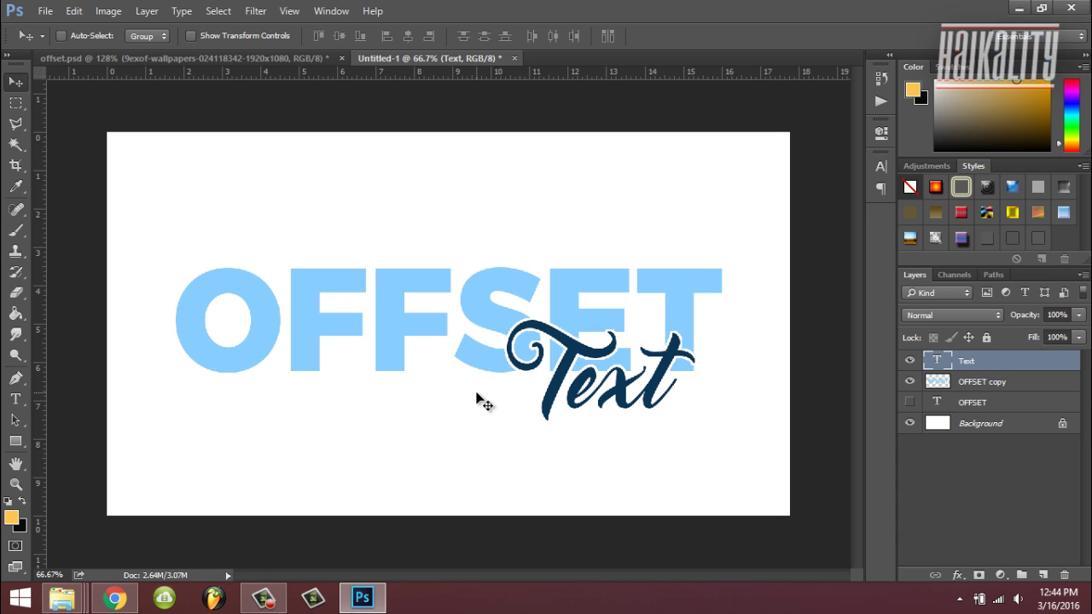
pyautogui.click(99, 57)
pyautogui.hotkey('ctrl', '-')
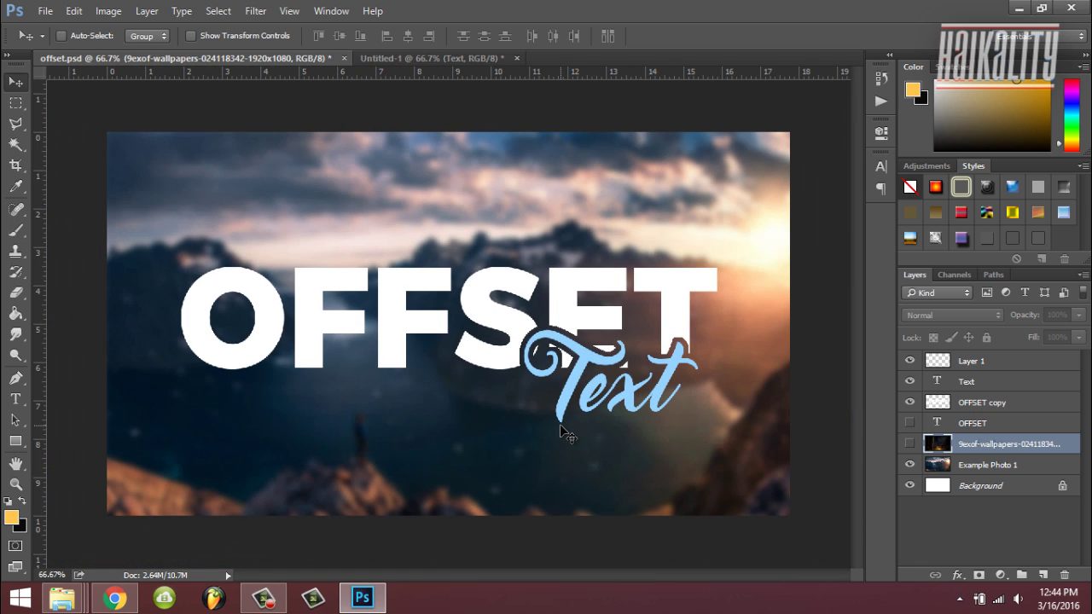
pyautogui.click(909, 465)
pyautogui.click(910, 444)
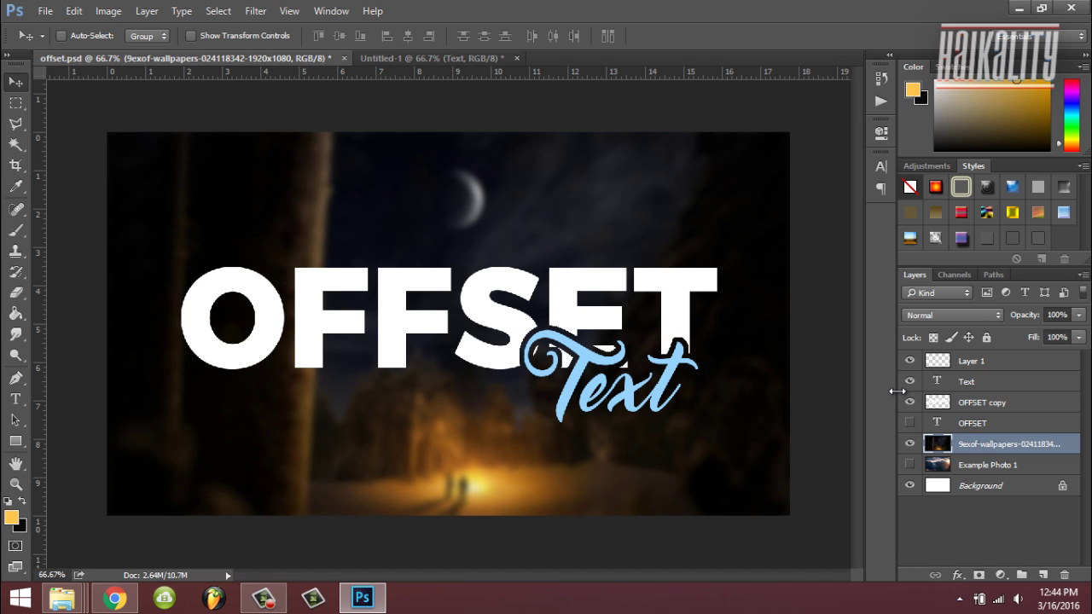
pyautogui.click(910, 464)
pyautogui.click(909, 444)
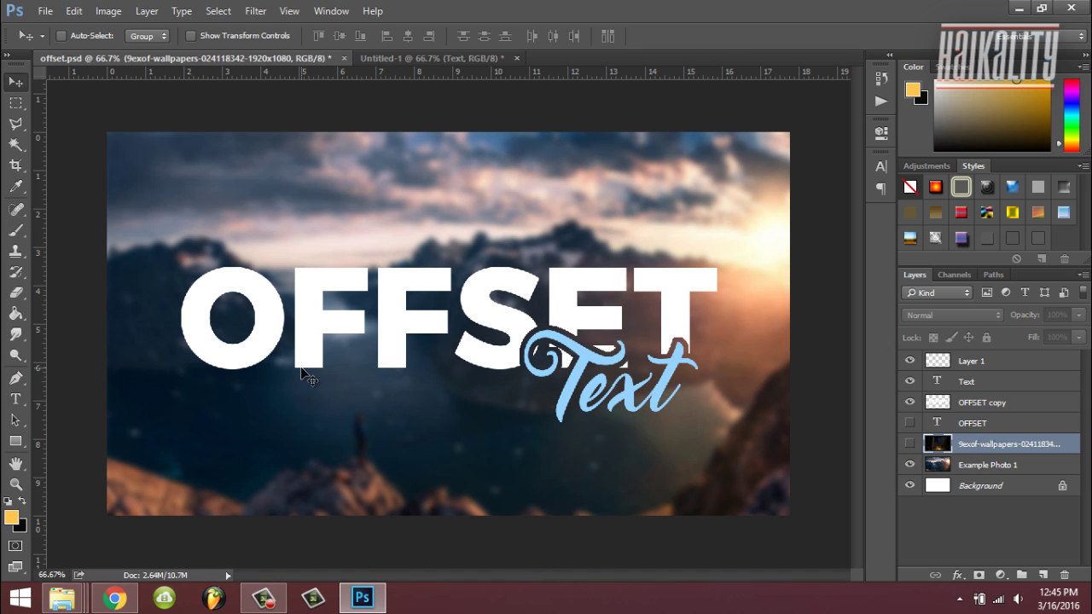